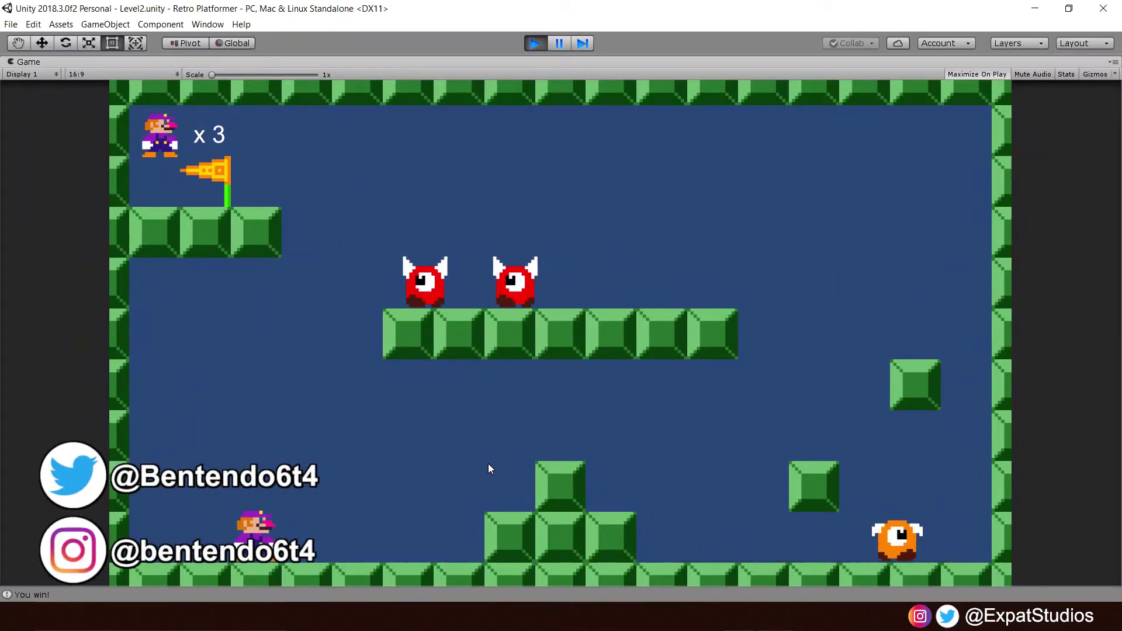
# In Play mode, run and jump the player across the block pillar and onto the right-hand block.
pyautogui.press('Right')
pyautogui.press('space')
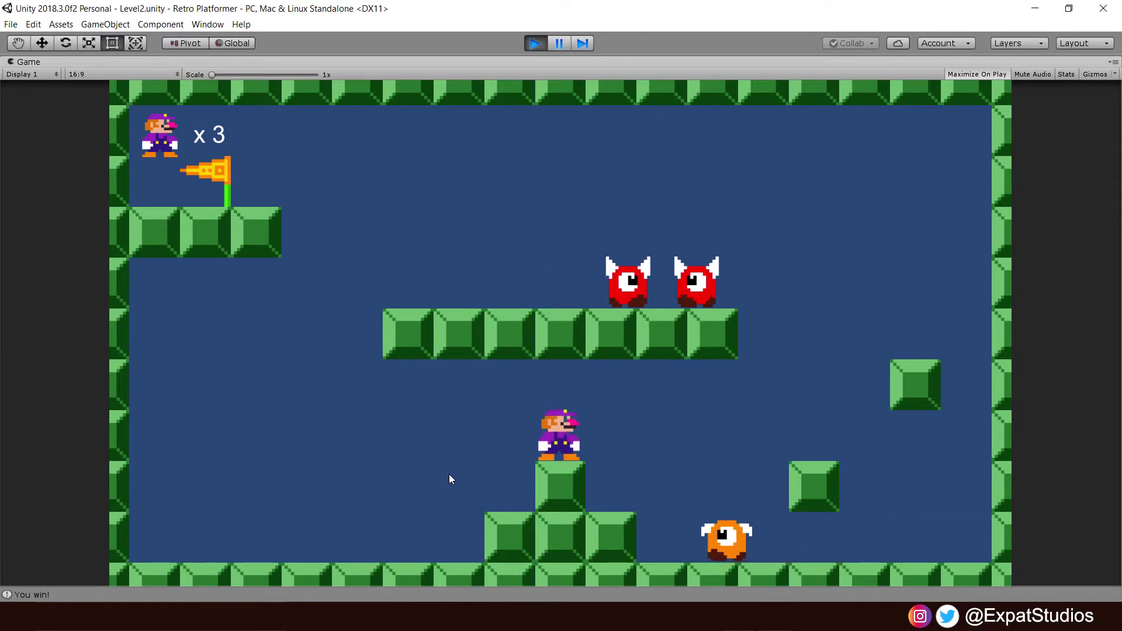
pyautogui.press('Right')
pyautogui.press('space')
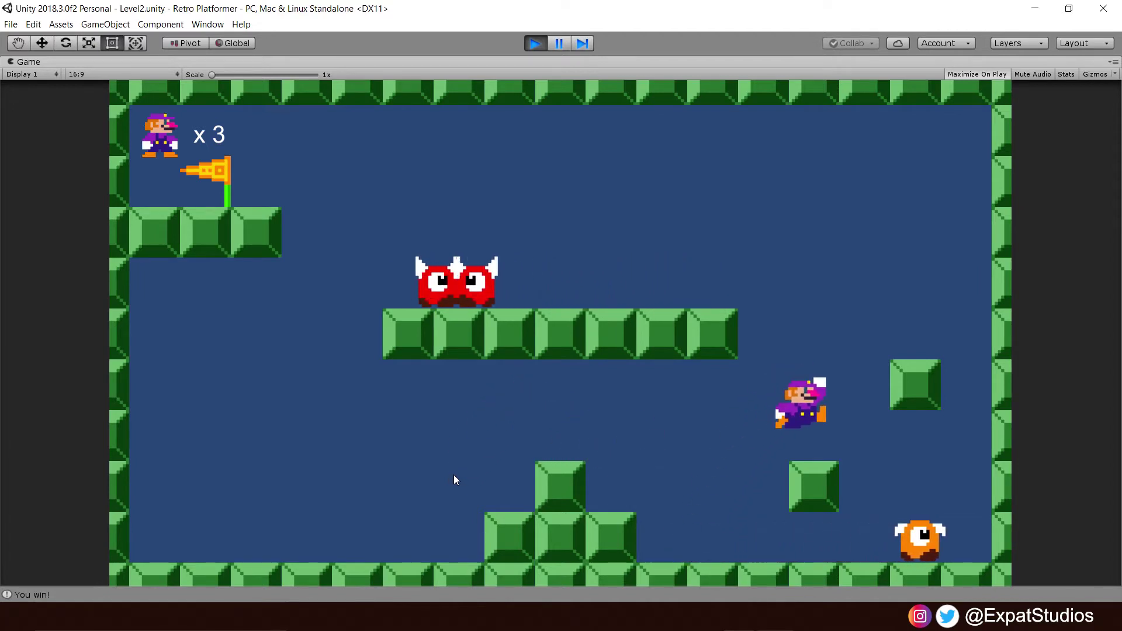
pyautogui.press('space')
pyautogui.press('Left')
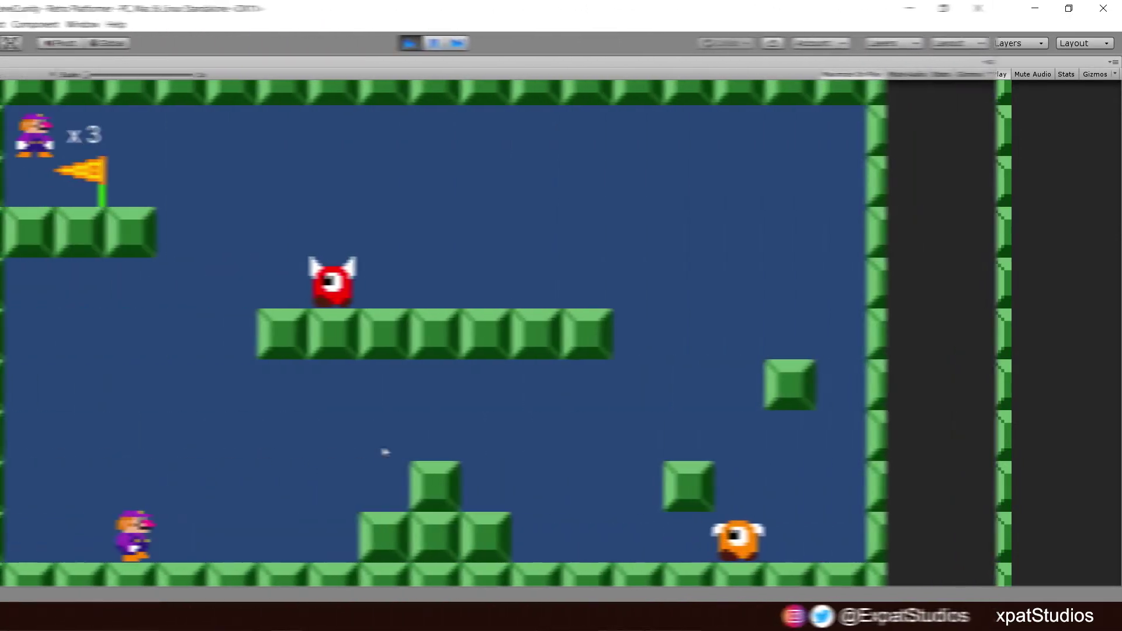
# Jump onto the block stack and touch the orange enemy to lose a life, then continue from respawn.
pyautogui.press('Right')
pyautogui.press('space')
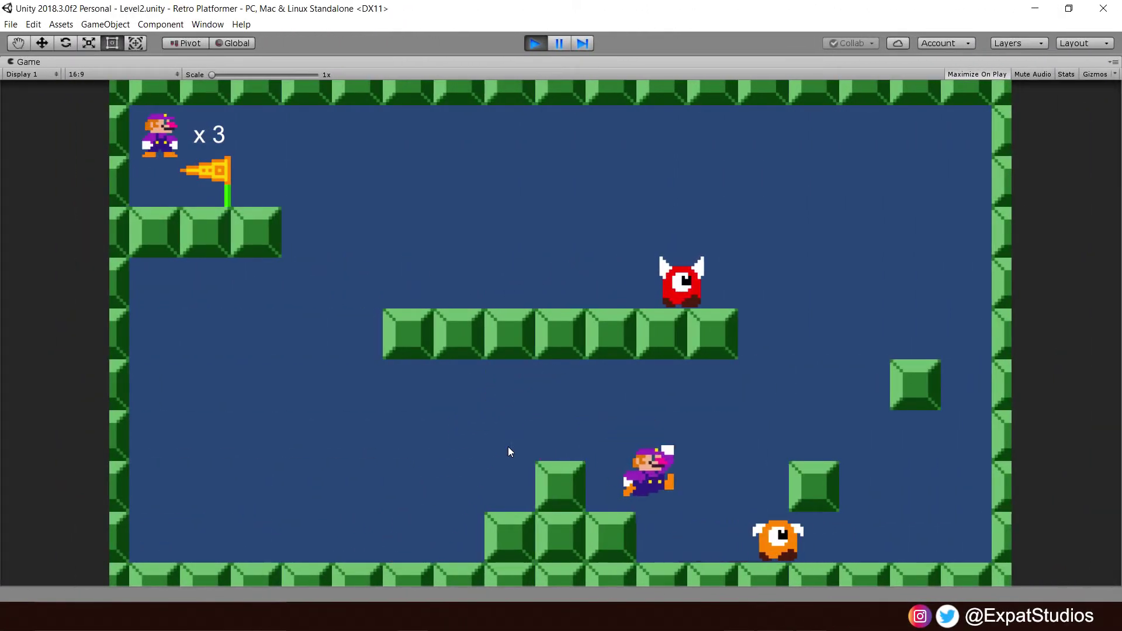
pyautogui.press('Right')
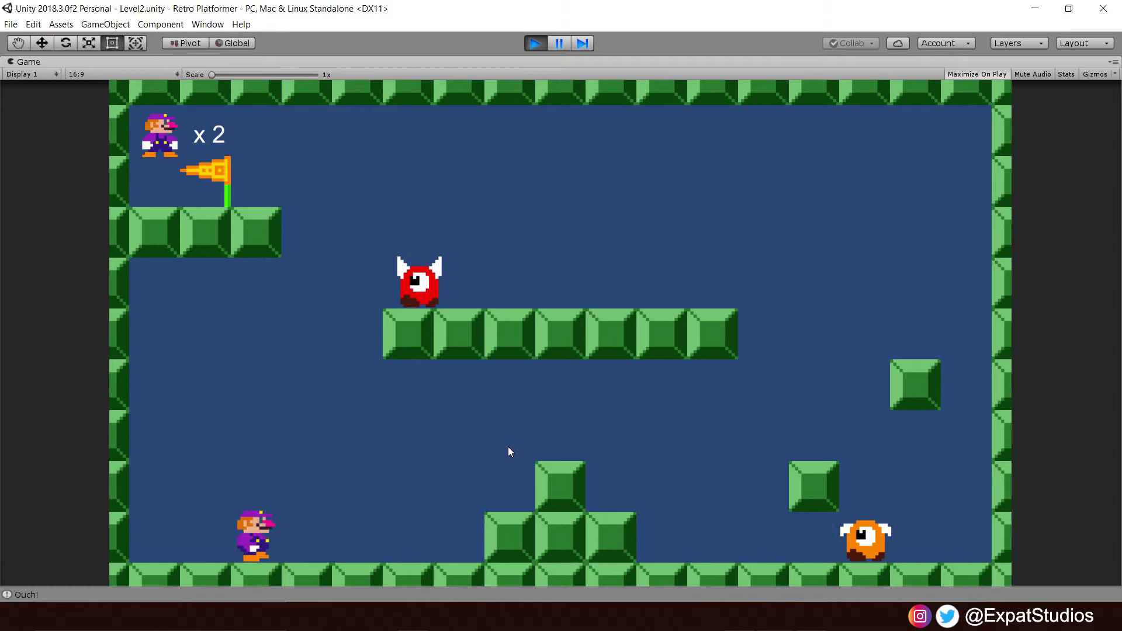
pyautogui.press('Right')
pyautogui.press('space')
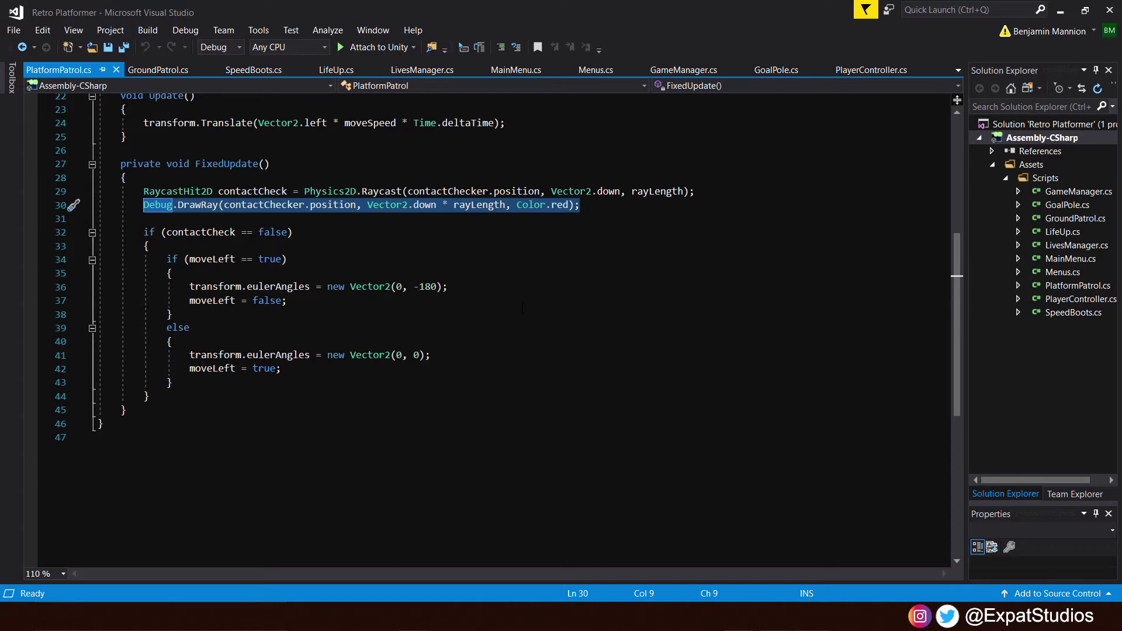
# Review PlatformPatrol's DrawRay and Raycast lines, highlighting rayLength in the DrawRay call.
pyautogui.press('End')
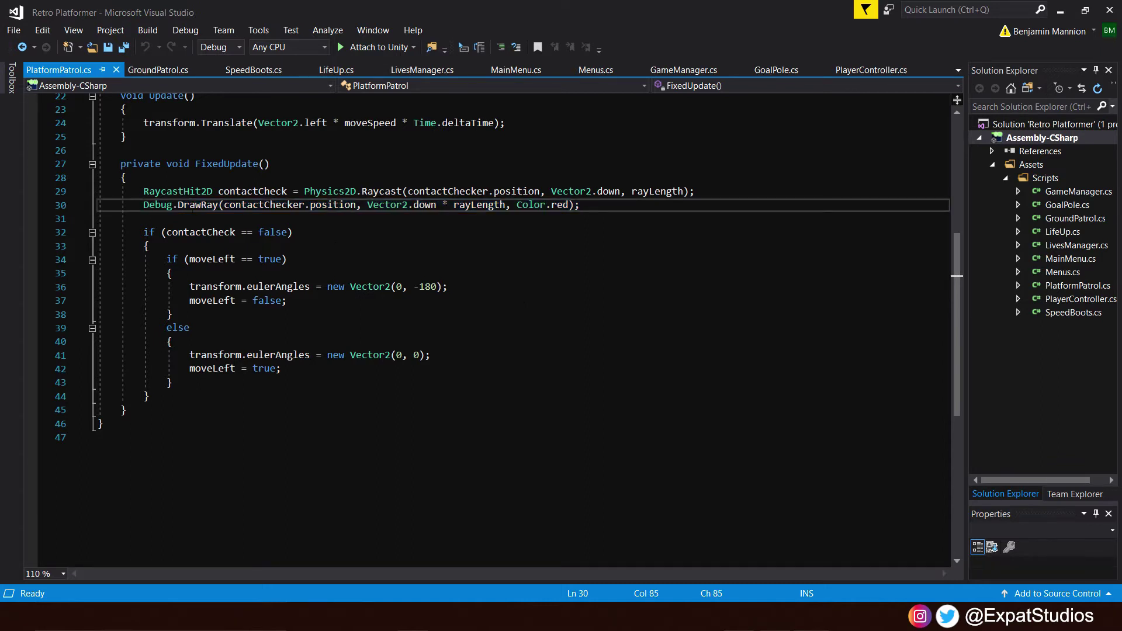
pyautogui.moveTo(201, 216)
pyautogui.moveTo(674, 192)
pyautogui.moveTo(454, 205); pyautogui.dragTo(569, 205)
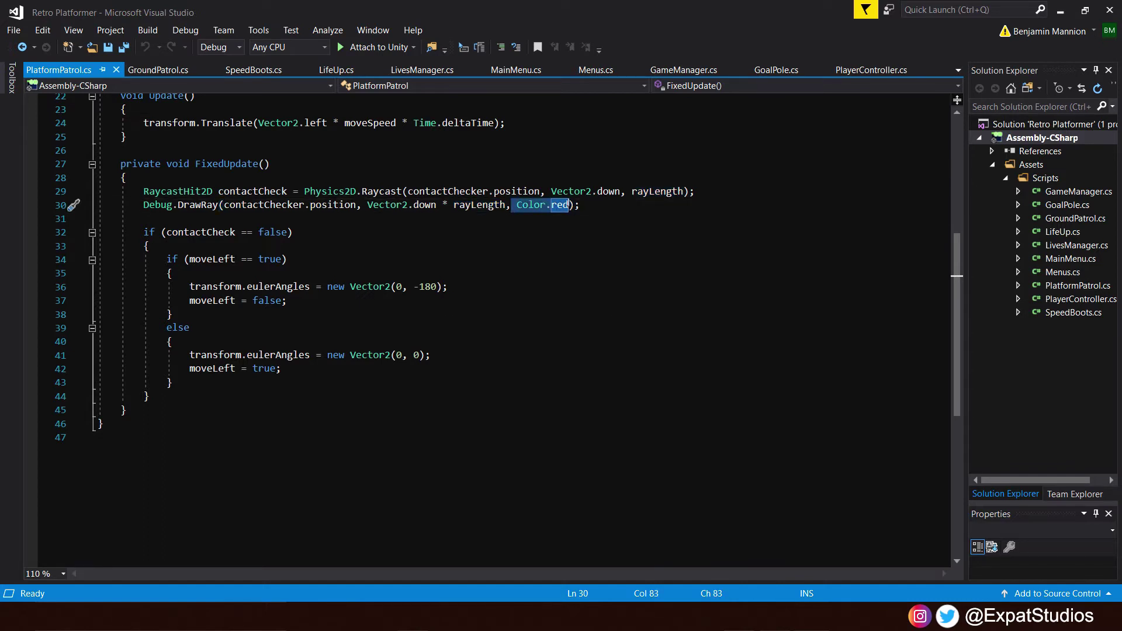
# Switch to GroundPatrol.cs and highlight the Vector2.left arguments in its Raycast and DrawRay calls.
pyautogui.click(153, 72)
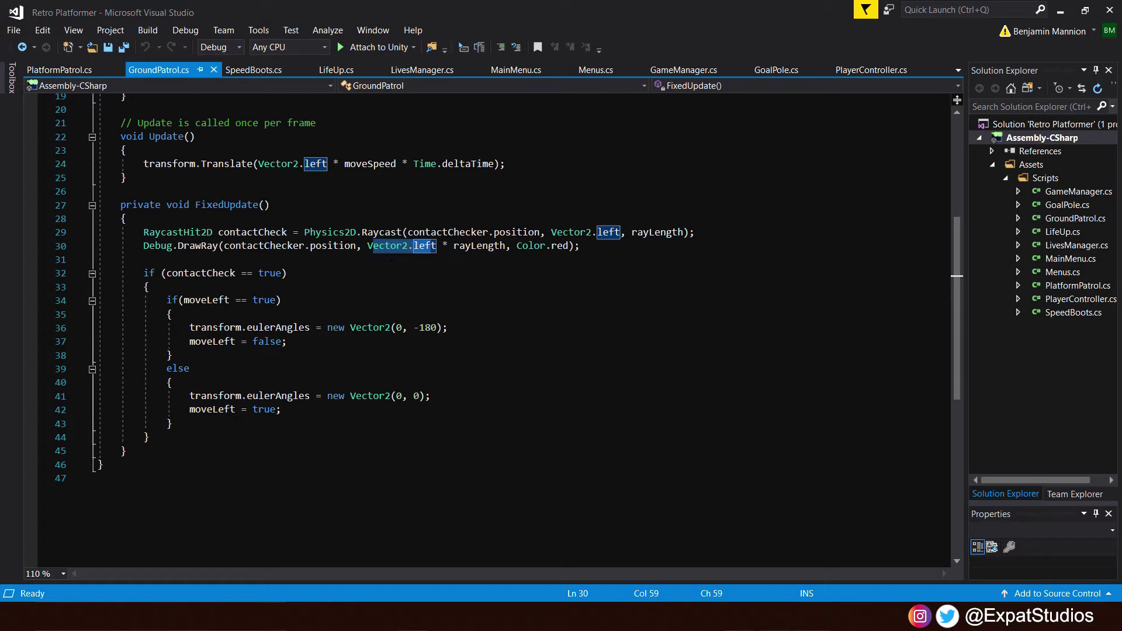
pyautogui.moveTo(621, 232); pyautogui.dragTo(552, 232)
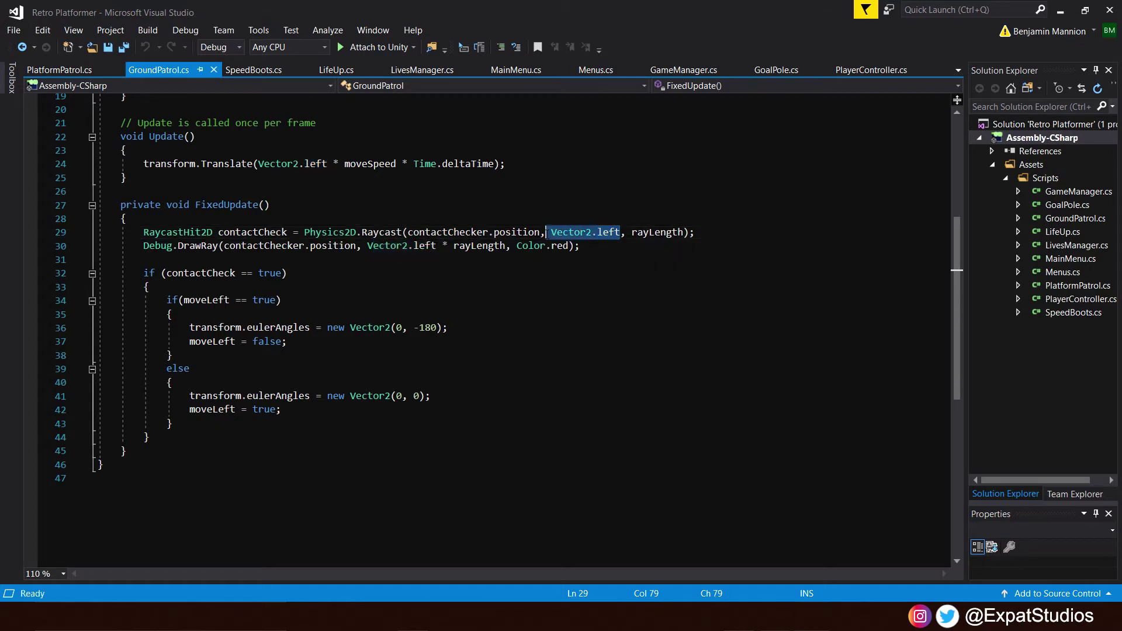
pyautogui.moveTo(436, 245); pyautogui.dragTo(367, 246)
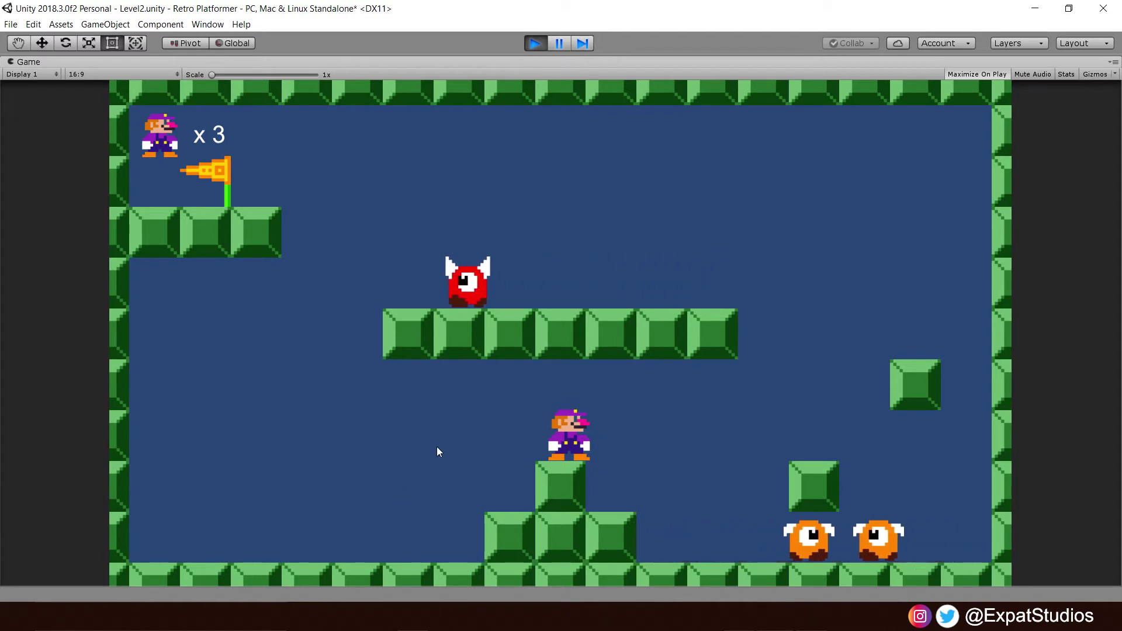
# Walk the player right off the block, then exit Play mode with Ctrl+P.
pyautogui.press('Right')
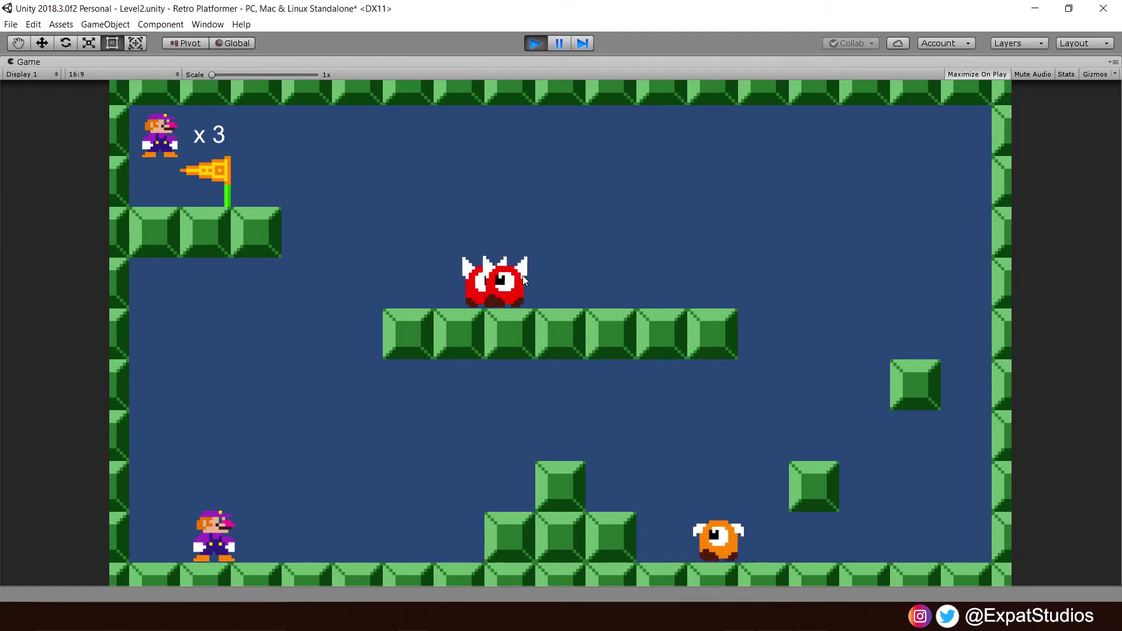
pyautogui.hotkey('ctrl', 'p')
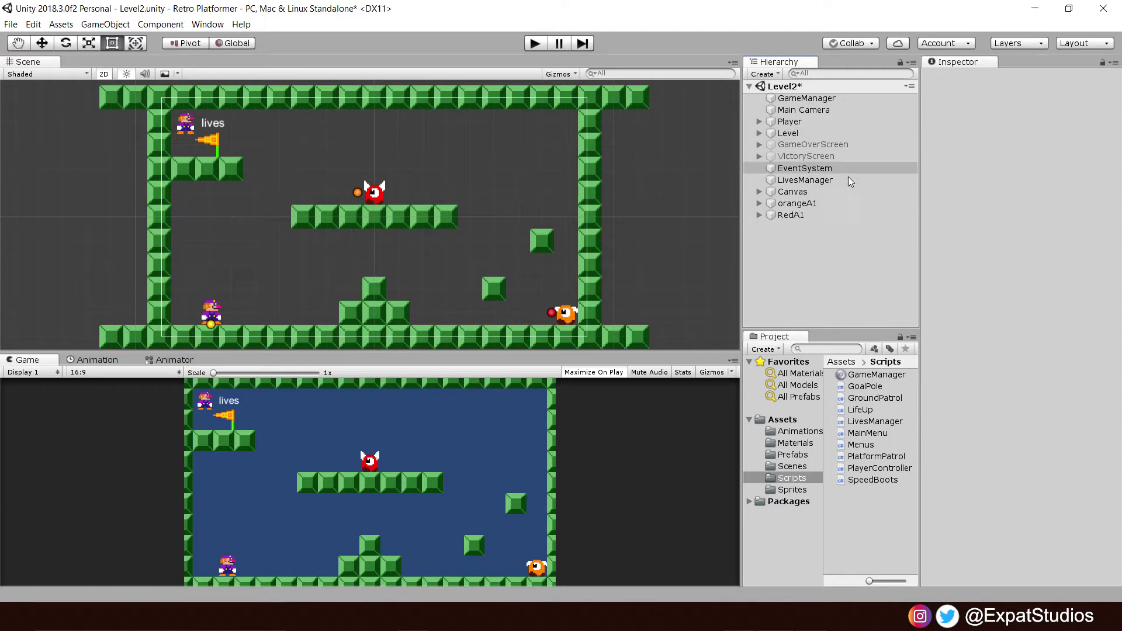
# Name User Layer 9 'Player' via Add Layer from the orangeA1 Inspector.
pyautogui.click(837, 203)
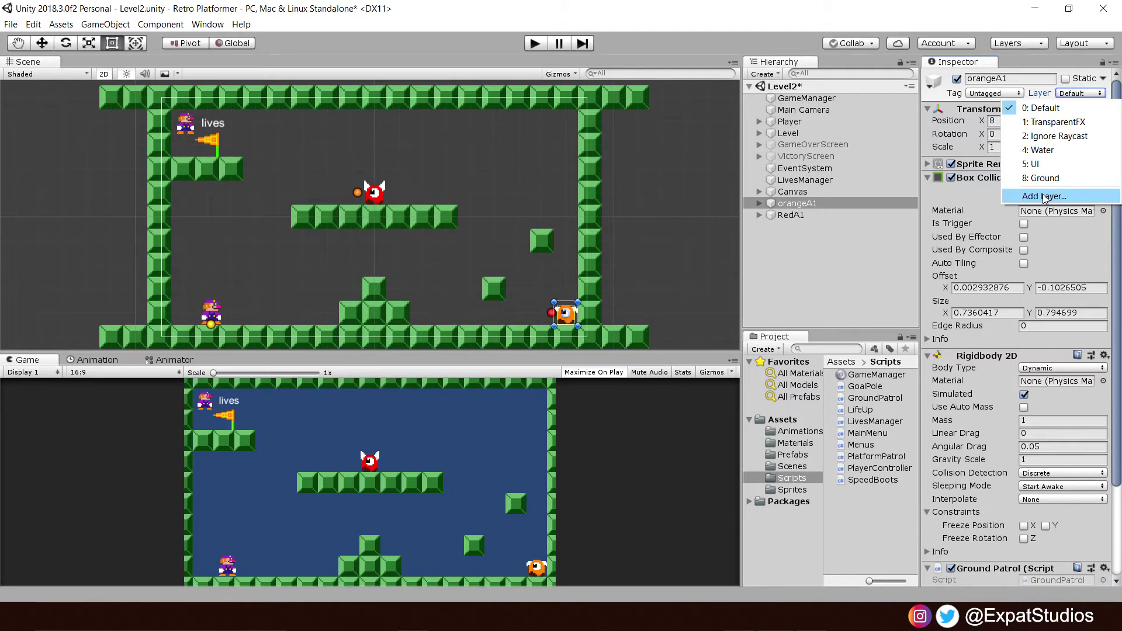
pyautogui.click(1044, 195)
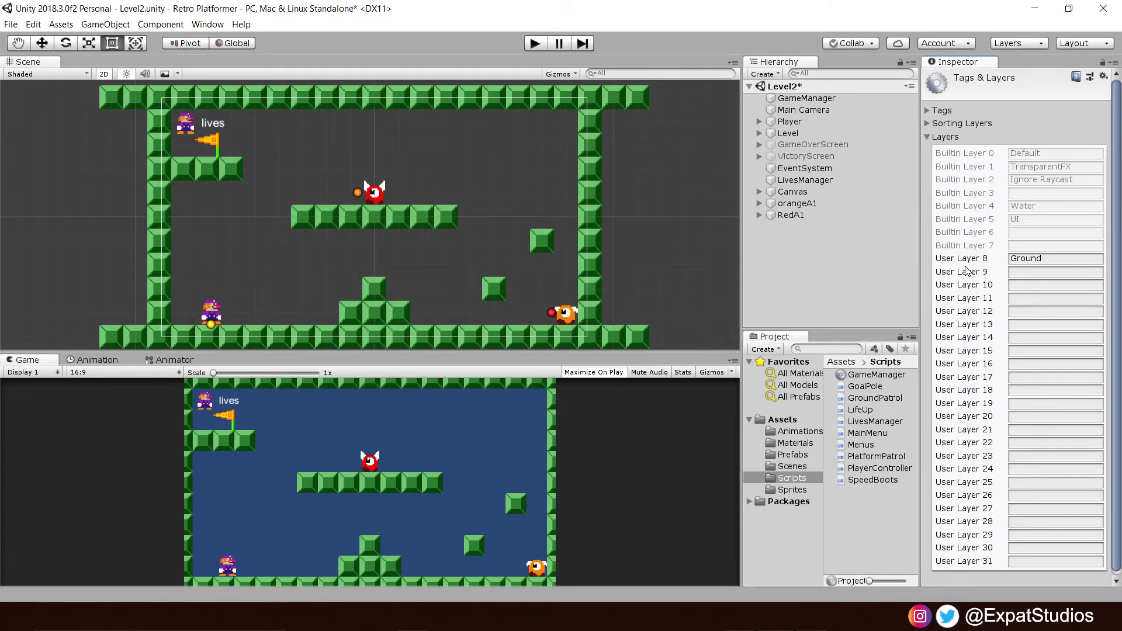
pyautogui.click(1027, 272)
pyautogui.write('Player')
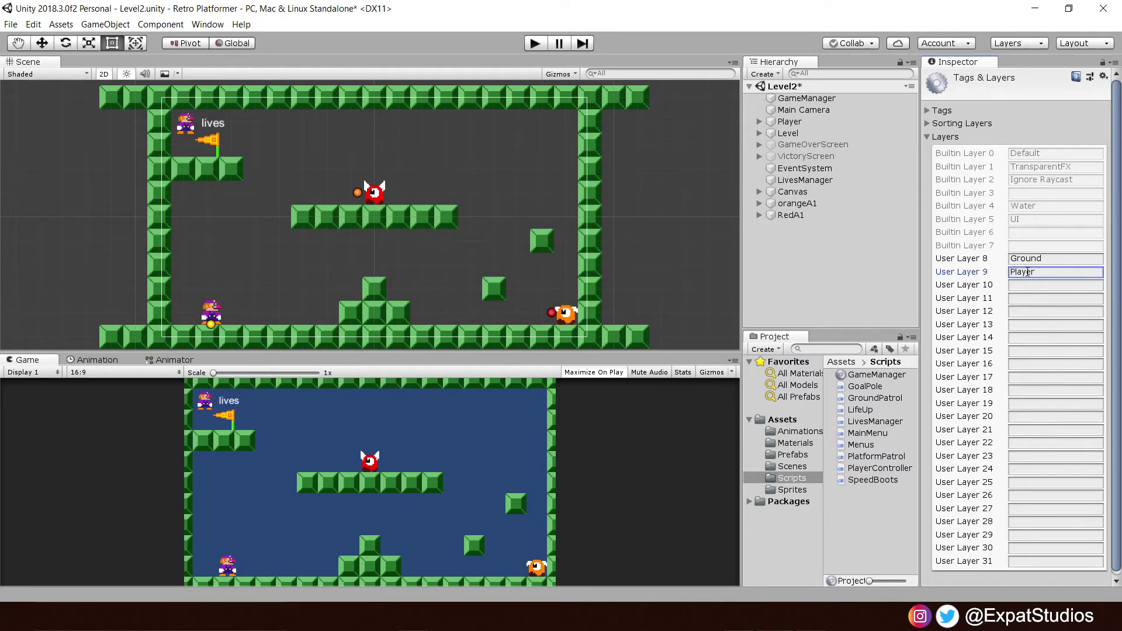
# Put the Player object and all its children on the Player layer.
pyautogui.click(803, 122)
pyautogui.click(1098, 93)
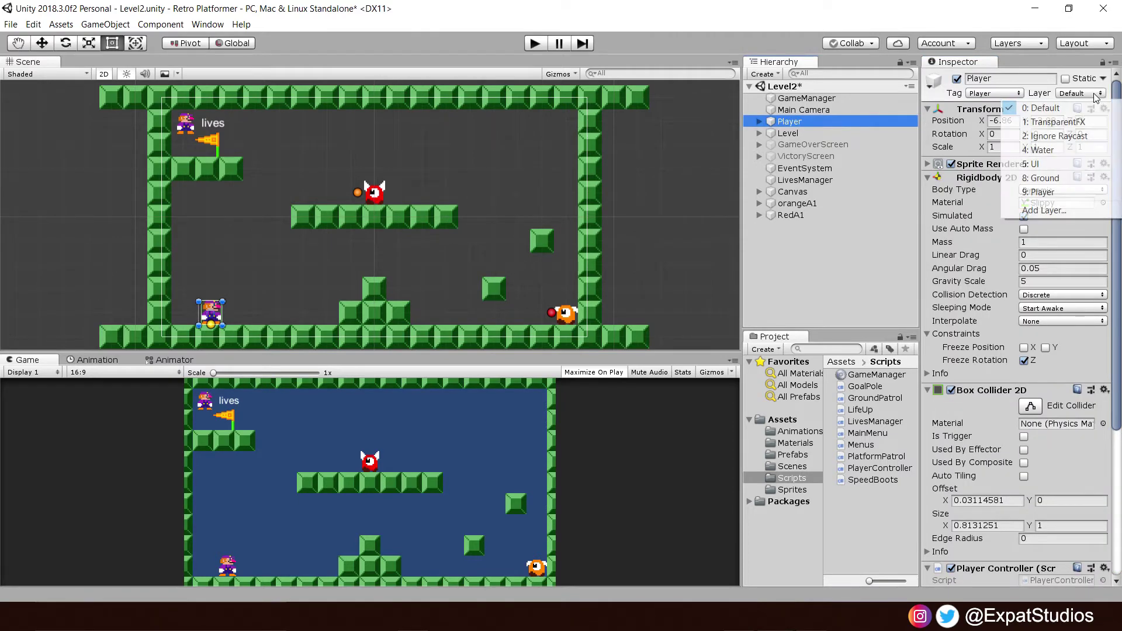
pyautogui.click(1043, 193)
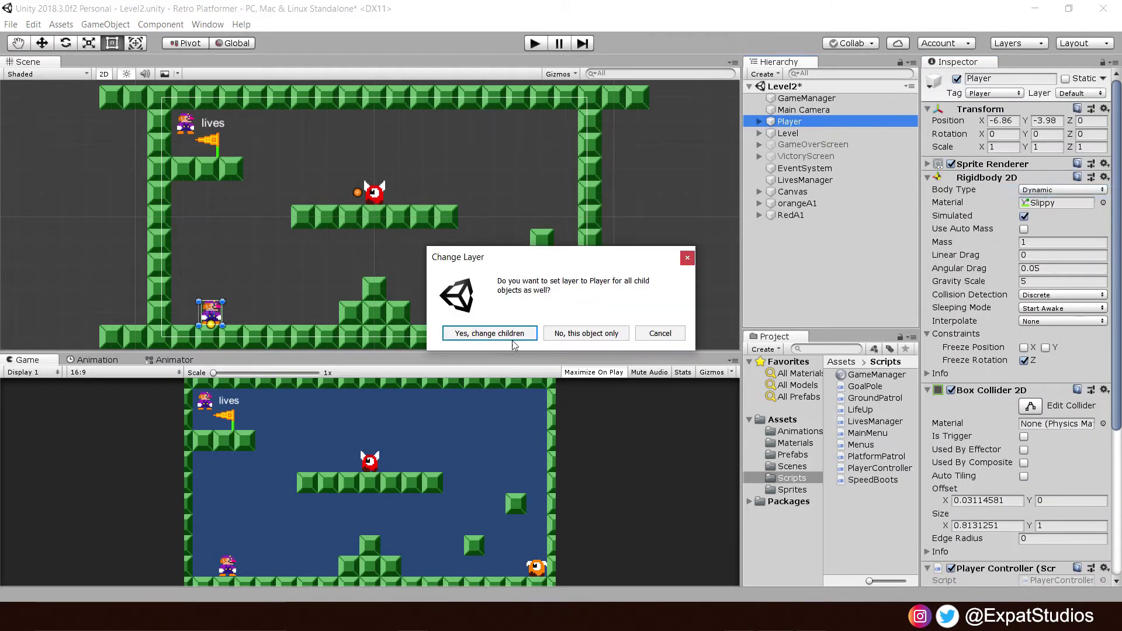
pyautogui.click(499, 335)
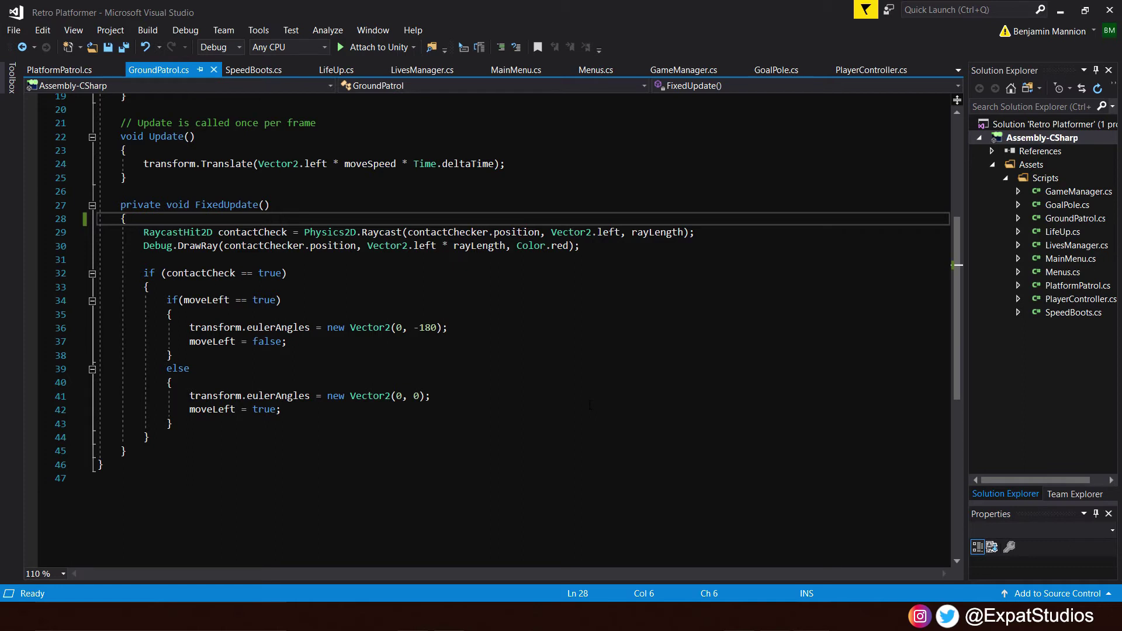
# Insert 'int layerMask = 1 << 9;' as the first line of GroundPatrol's FixedUpdate.
pyautogui.press('Delete')
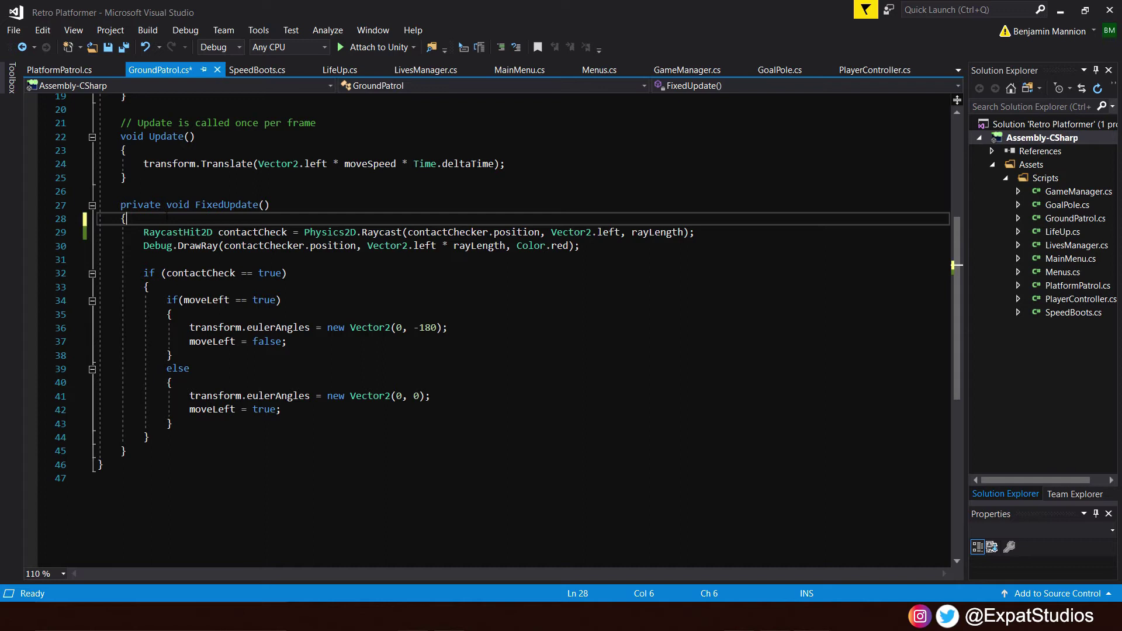
pyautogui.press('Return')
pyautogui.press('Return')
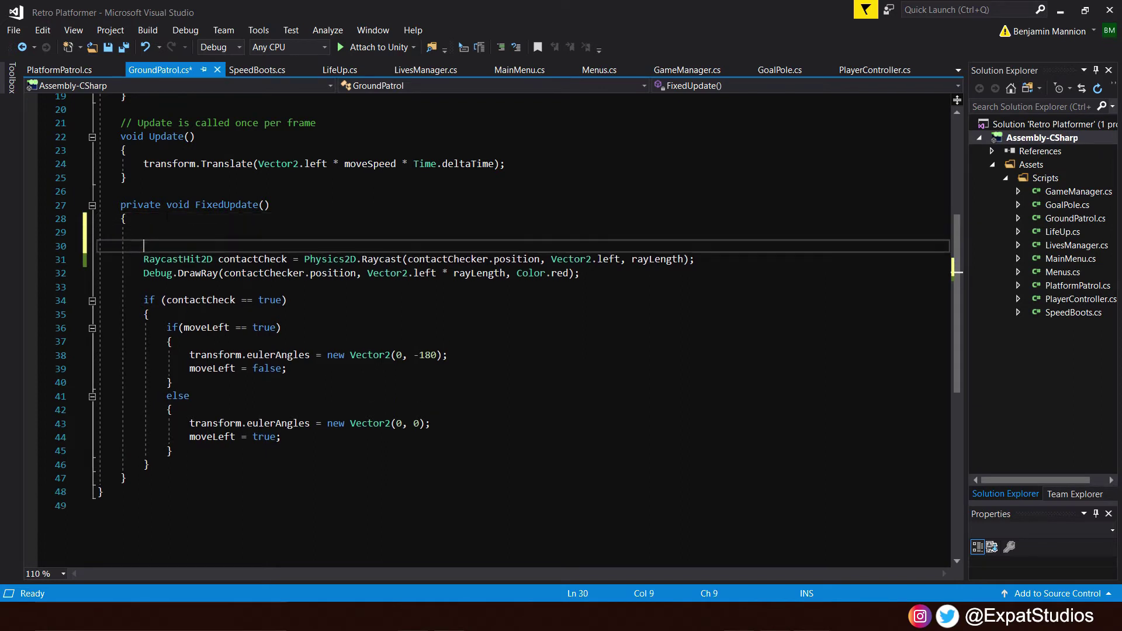
pyautogui.press('Up')
pyautogui.write('int')
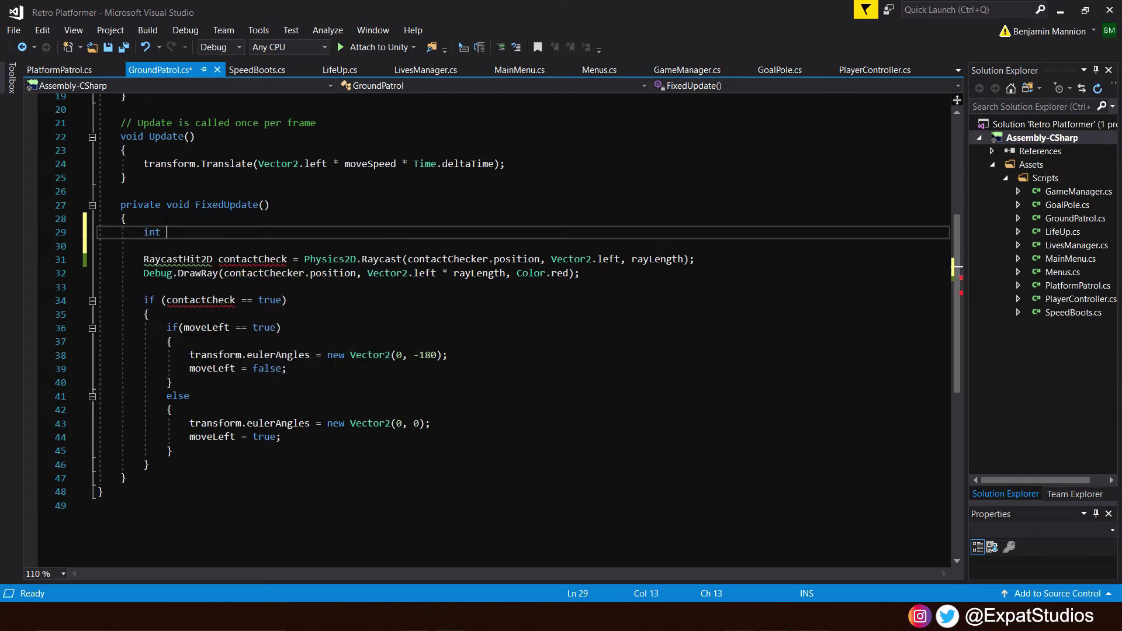
pyautogui.write(' layerMask =')
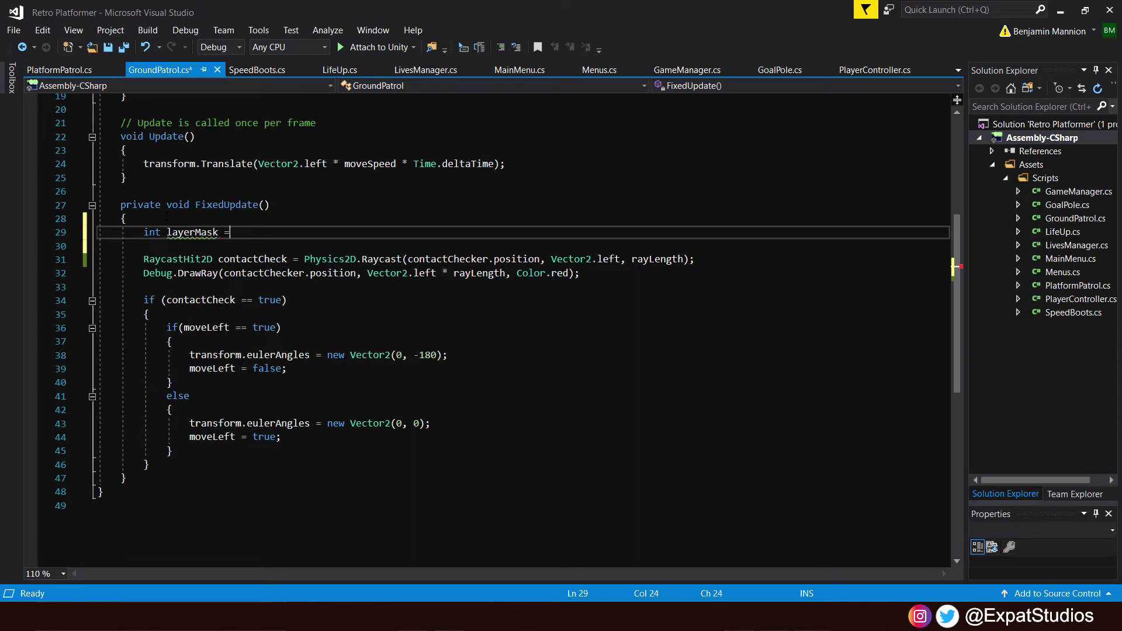
pyautogui.write(' 1 <<')
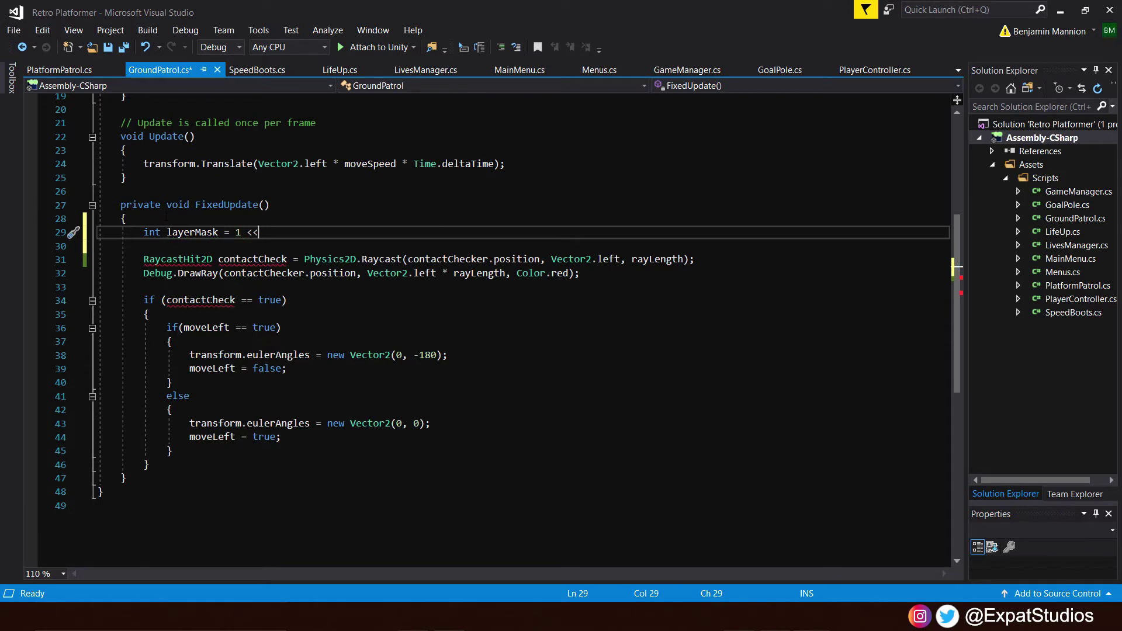
pyautogui.write(' 9;')
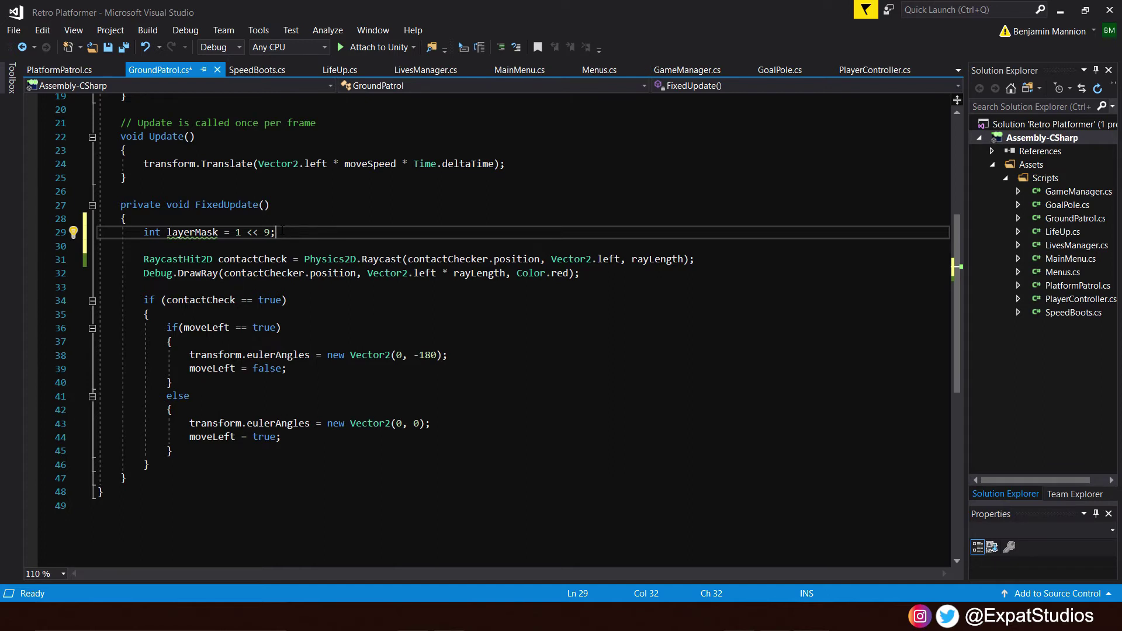
# Add 'layerMask = ~layerMask;' and append ', layerMask' after rayLength in GroundPatrol's Raycast call.
pyautogui.press('Return')
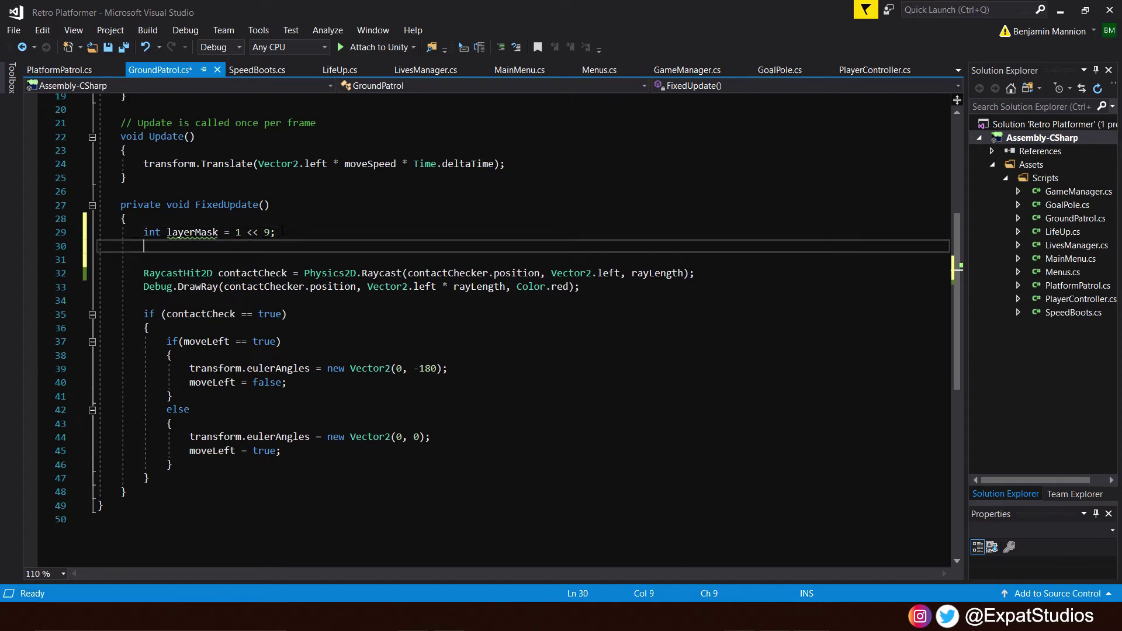
pyautogui.write('layer')
pyautogui.press('Tab')
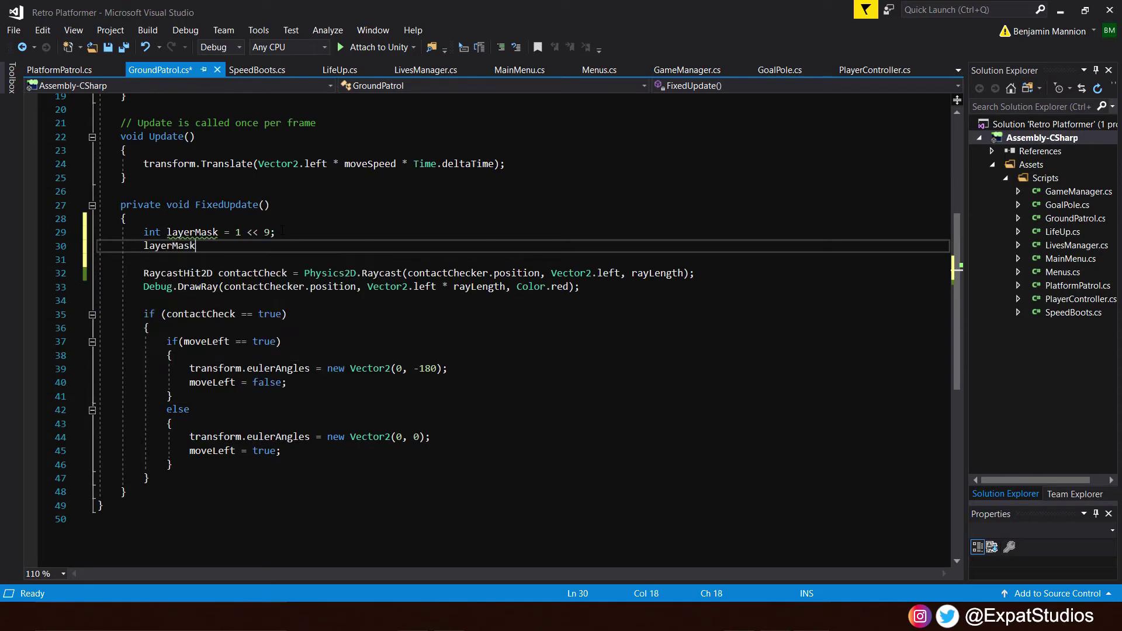
pyautogui.write('= ')
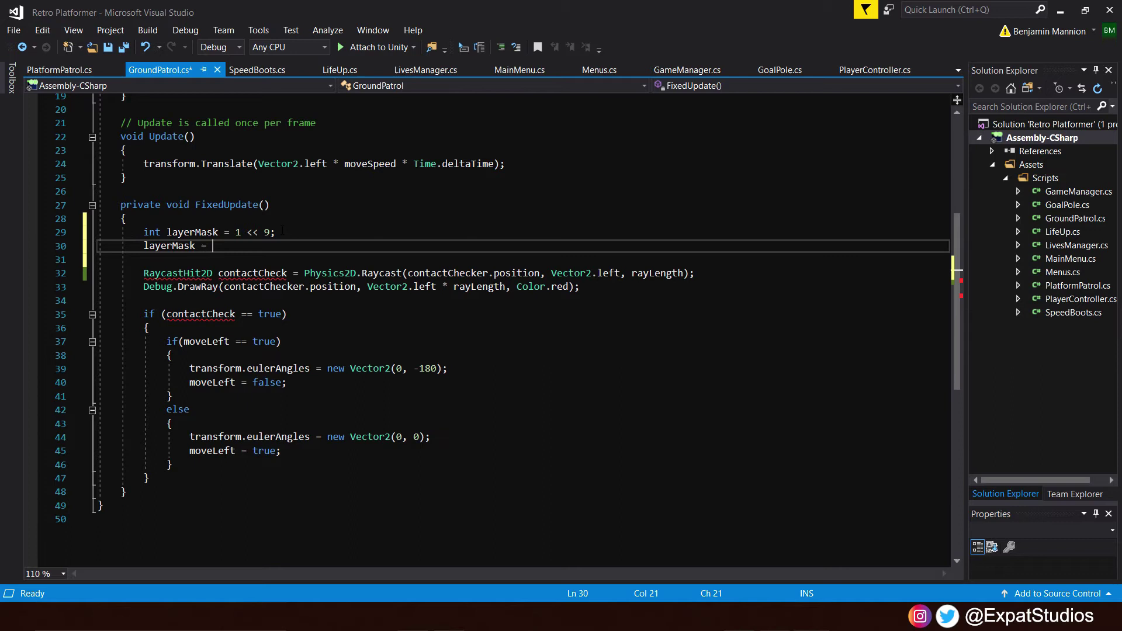
pyautogui.write('~lay')
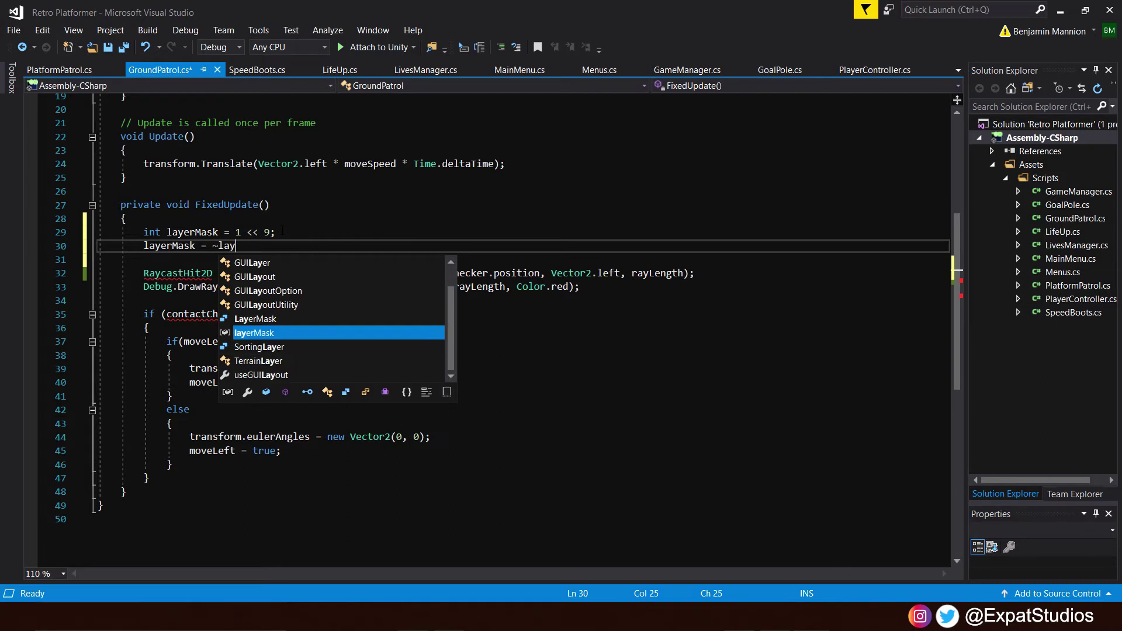
pyautogui.press('Tab')
pyautogui.write(';')
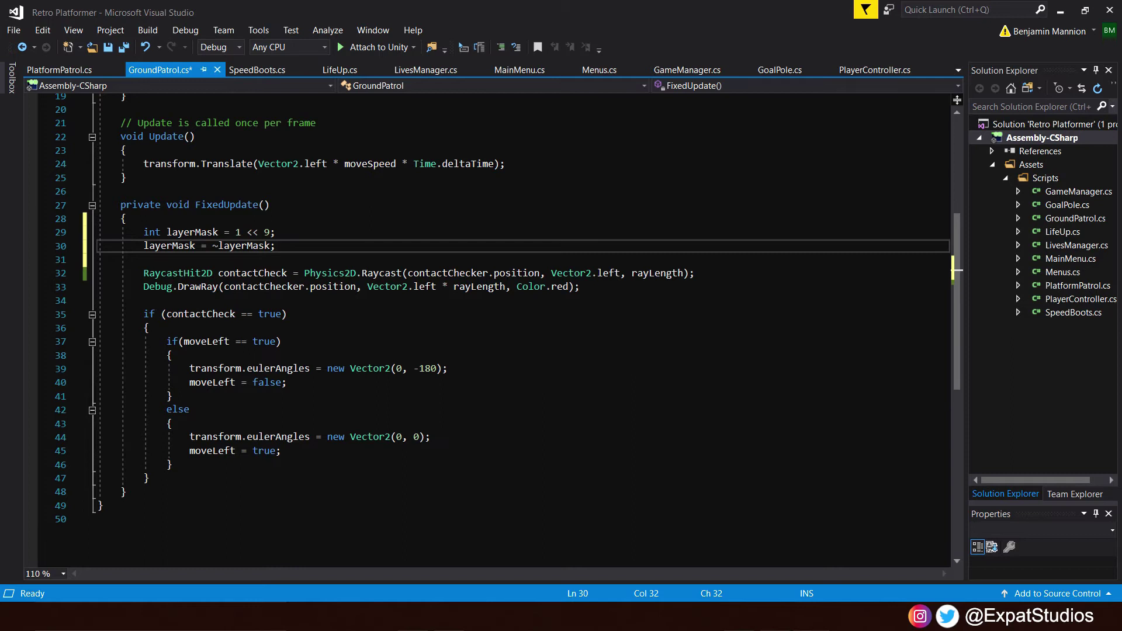
pyautogui.click(683, 273)
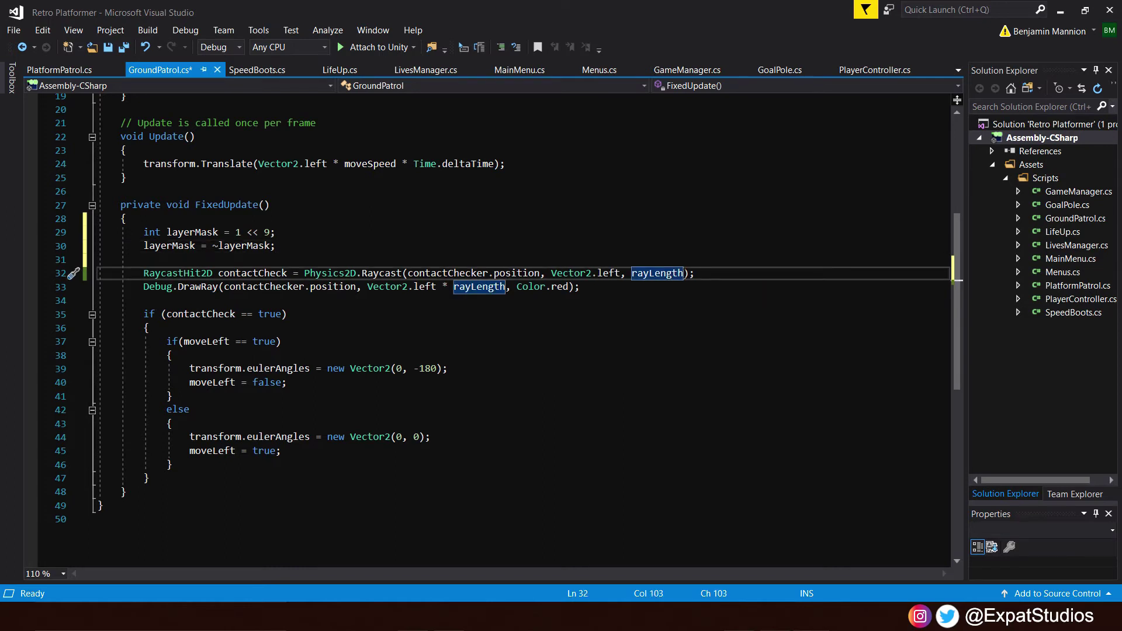
pyautogui.write(',')
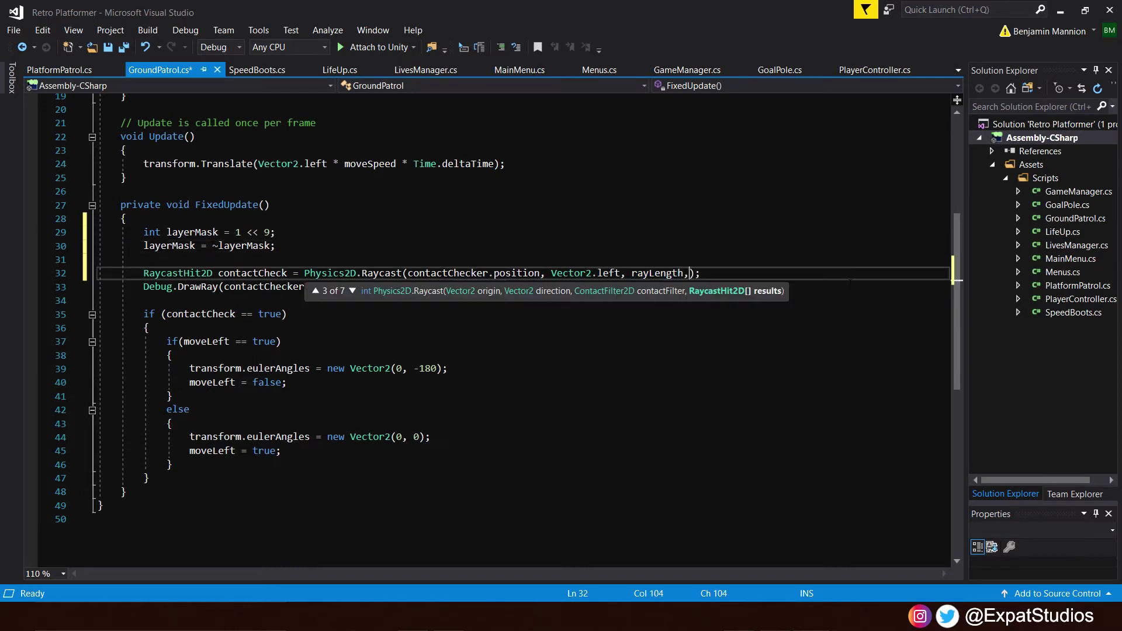
pyautogui.write(' layerMask')
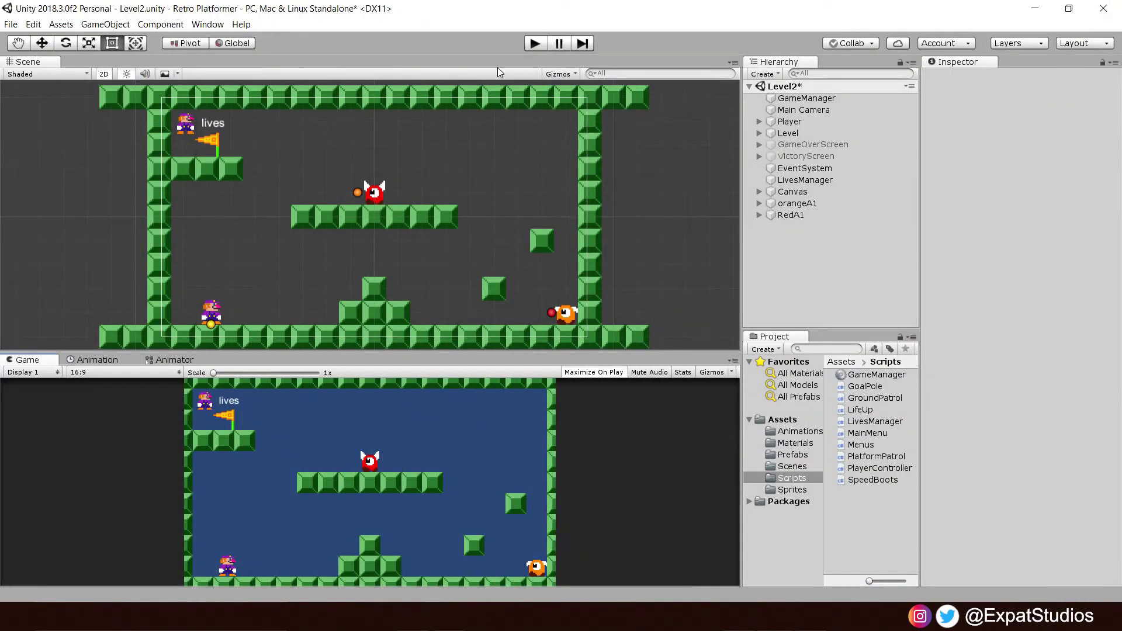
# Start Play mode and run and jump the player to watch the enemies patrol.
pyautogui.click(538, 50)
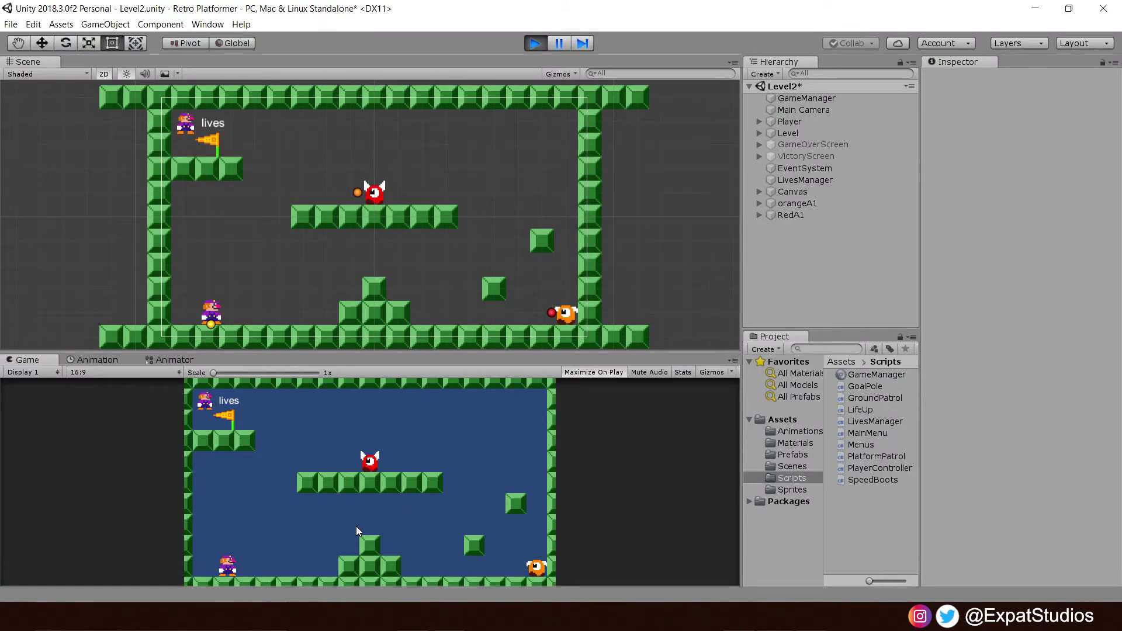
pyautogui.press('Right')
pyautogui.press('space')
pyautogui.press('Right')
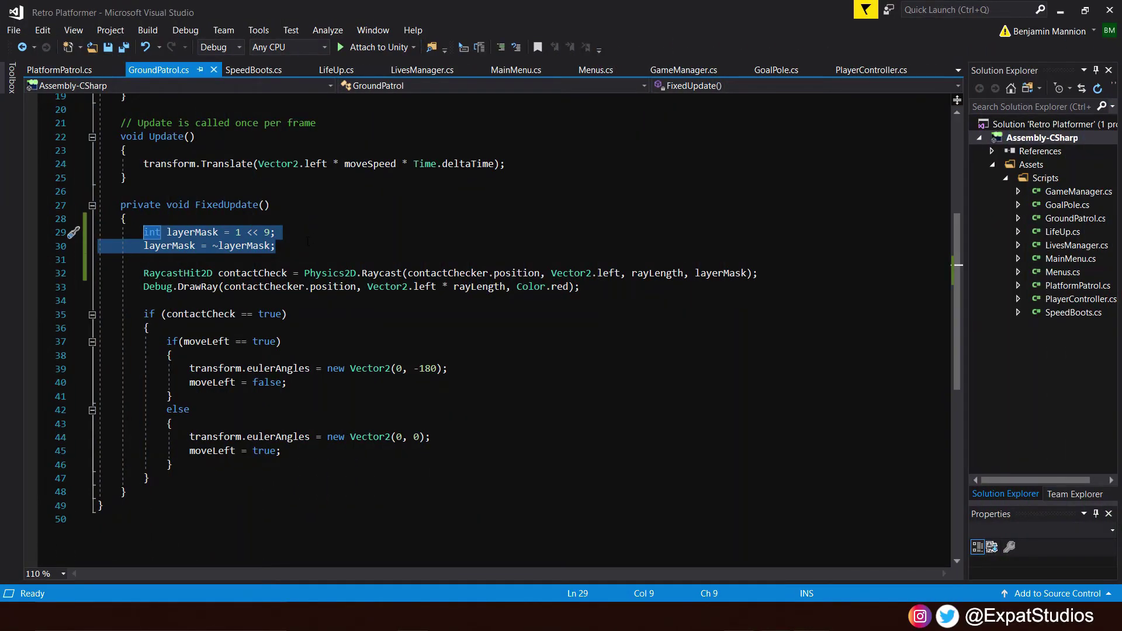
# Paste the two layerMask lines at the top of PlatformPatrol's FixedUpdate.
pyautogui.click(40, 71)
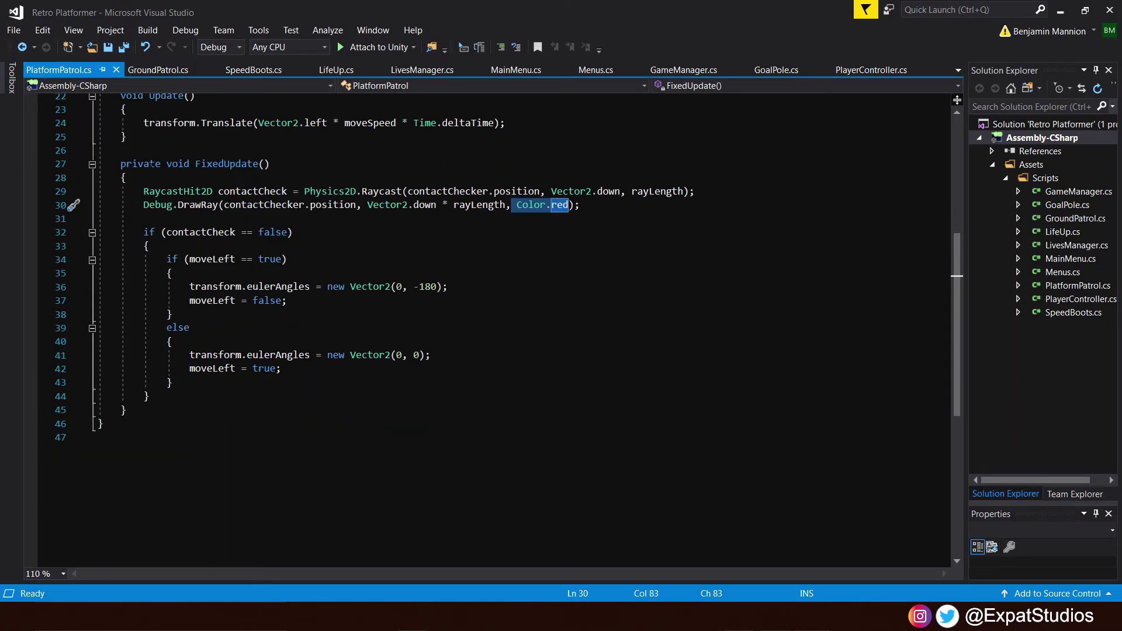
pyautogui.click(145, 176)
pyautogui.press('Return')
pyautogui.press('Return')
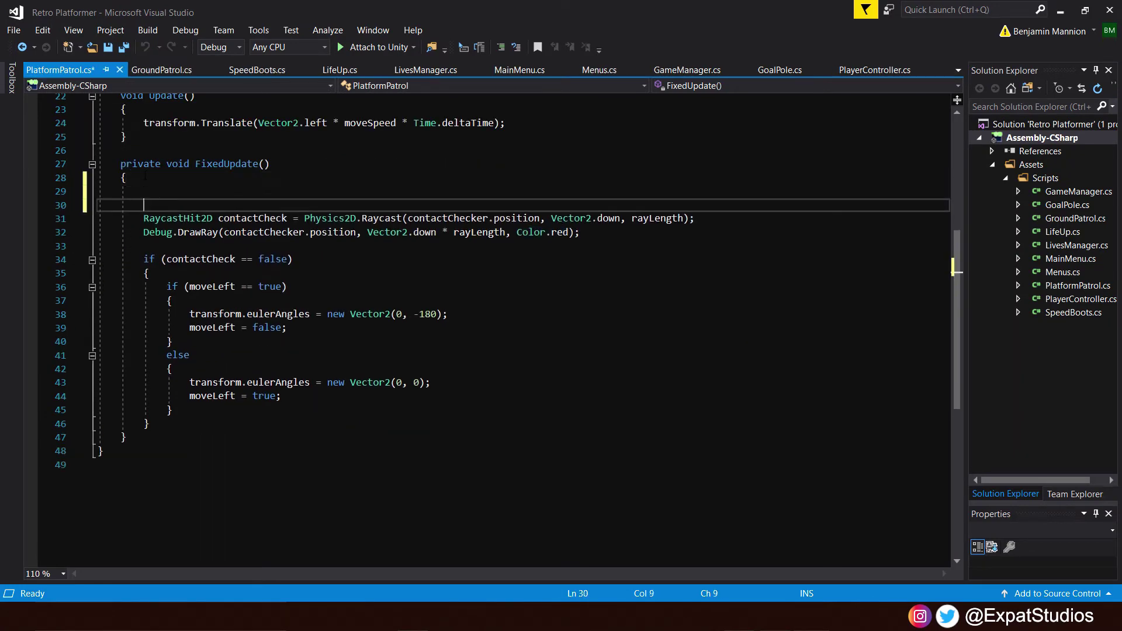
pyautogui.press('Up')
pyautogui.write('int layerMask = 1 << 9; layerMask = ~layerMask;')
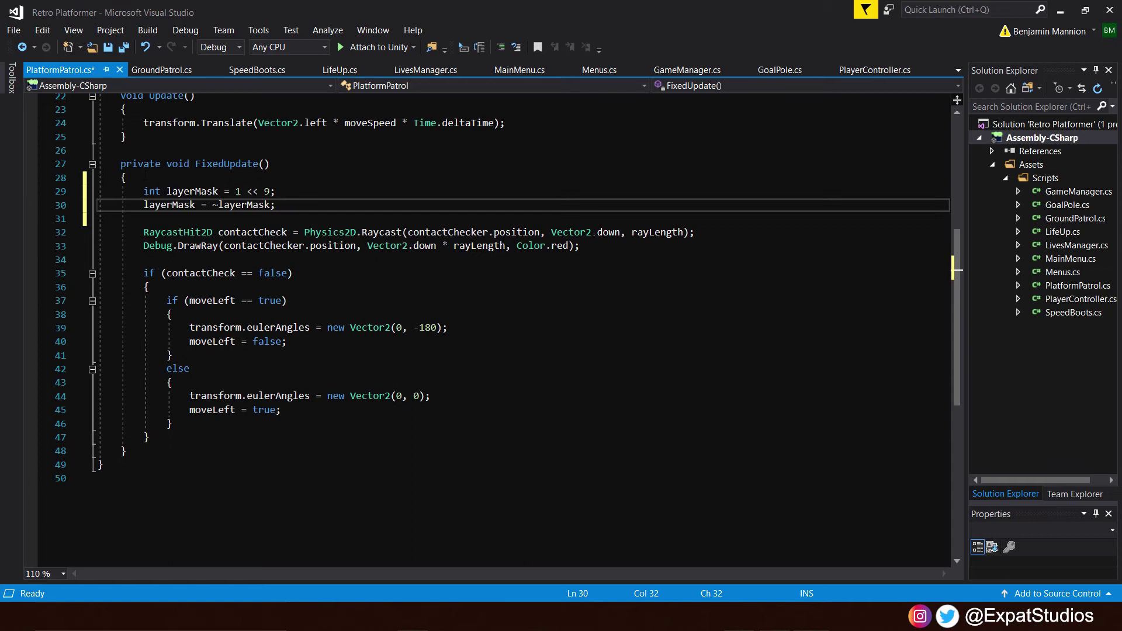
# Pass layerMask as the Raycast's final argument and save PlatformPatrol.cs.
pyautogui.click(683, 232)
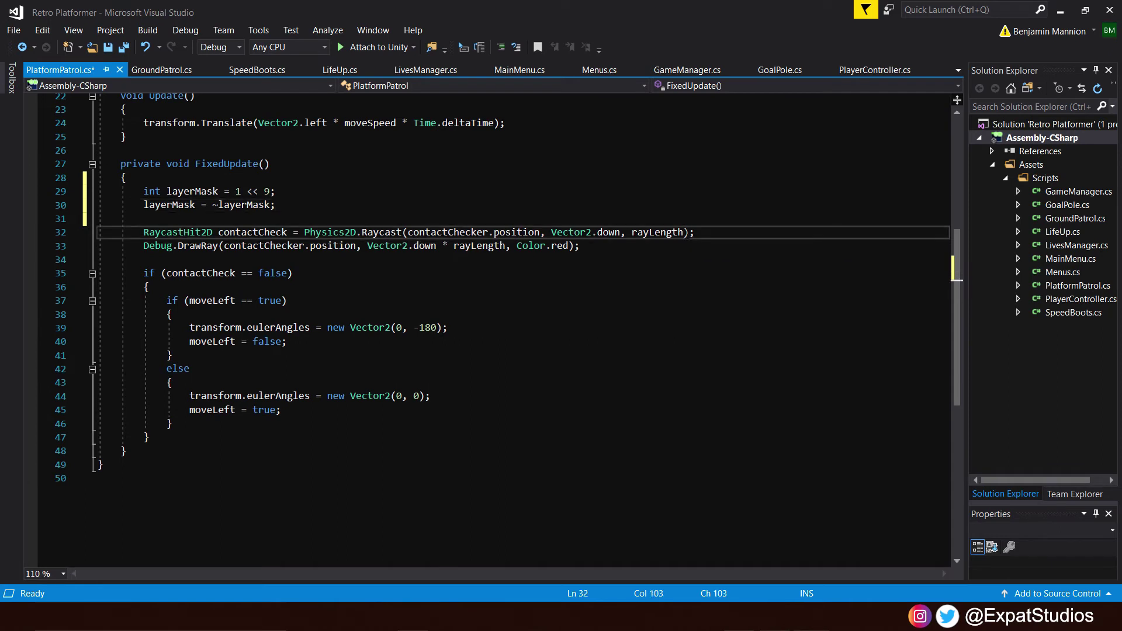
pyautogui.write(', layer')
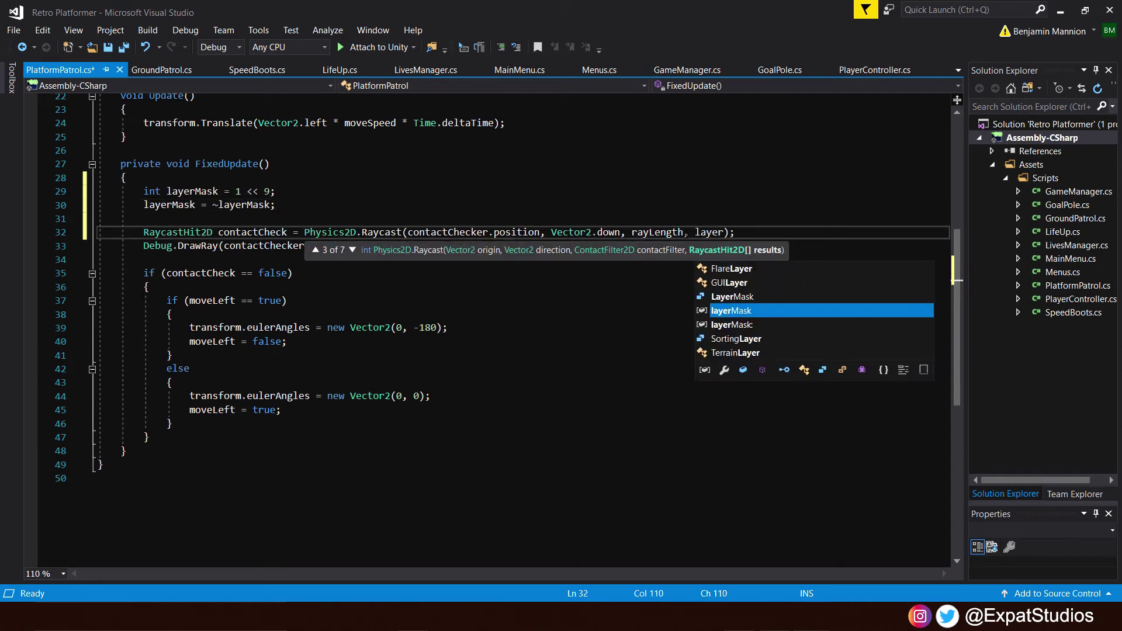
pyautogui.press('Tab')
pyautogui.hotkey('ctrl', 's')
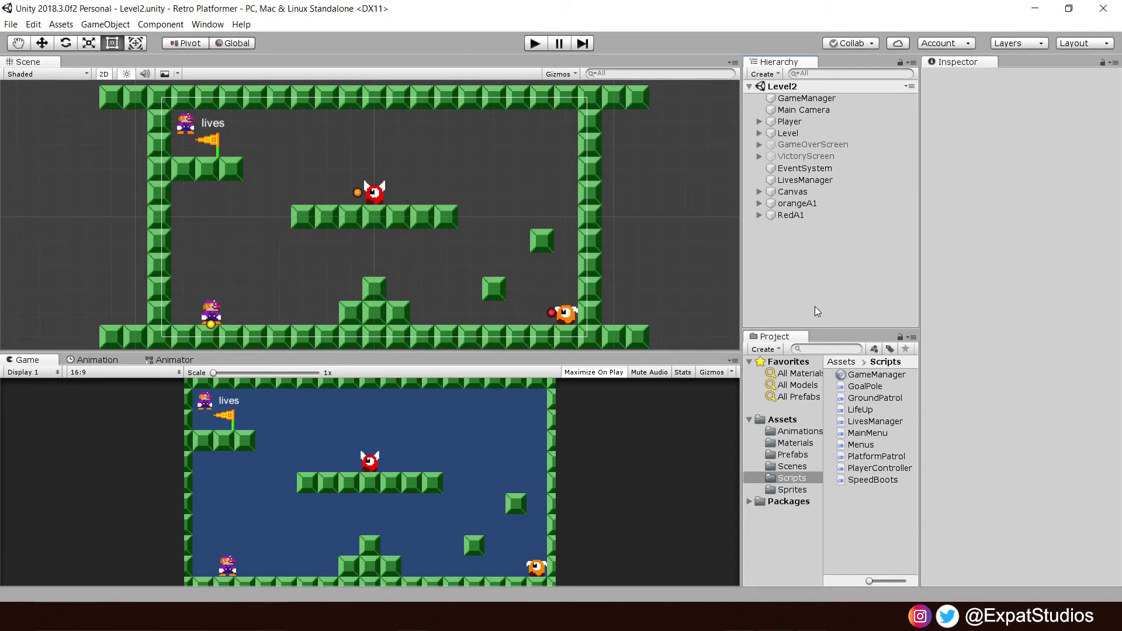
# Create and save a new 'Enemy' tag via Add Tag from RedA1's Tag list.
pyautogui.click(798, 215)
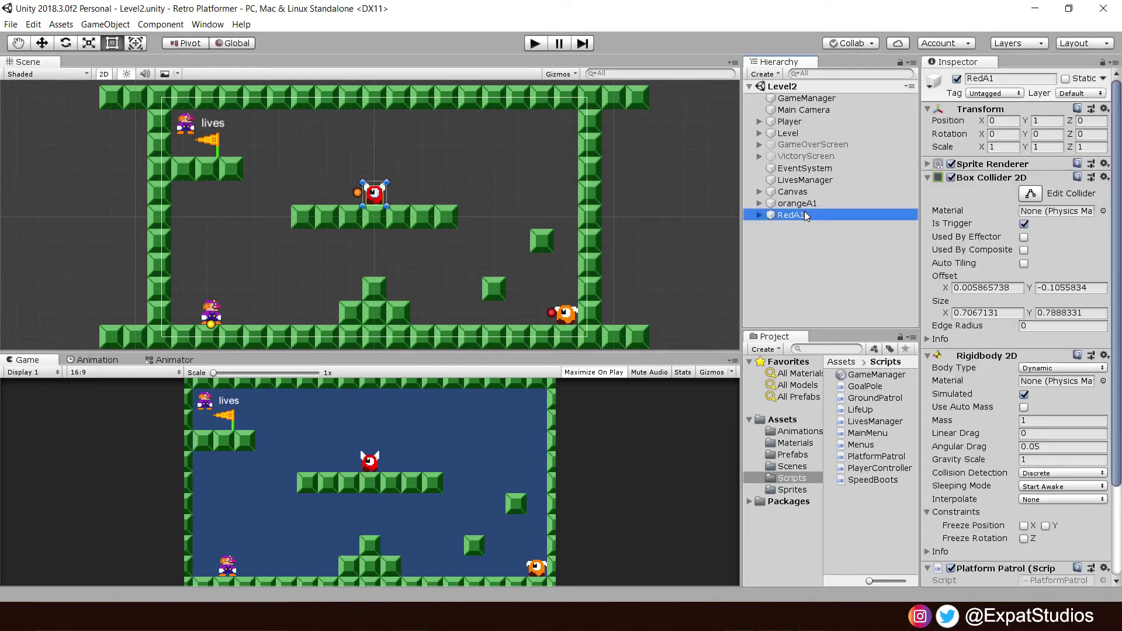
pyautogui.click(996, 94)
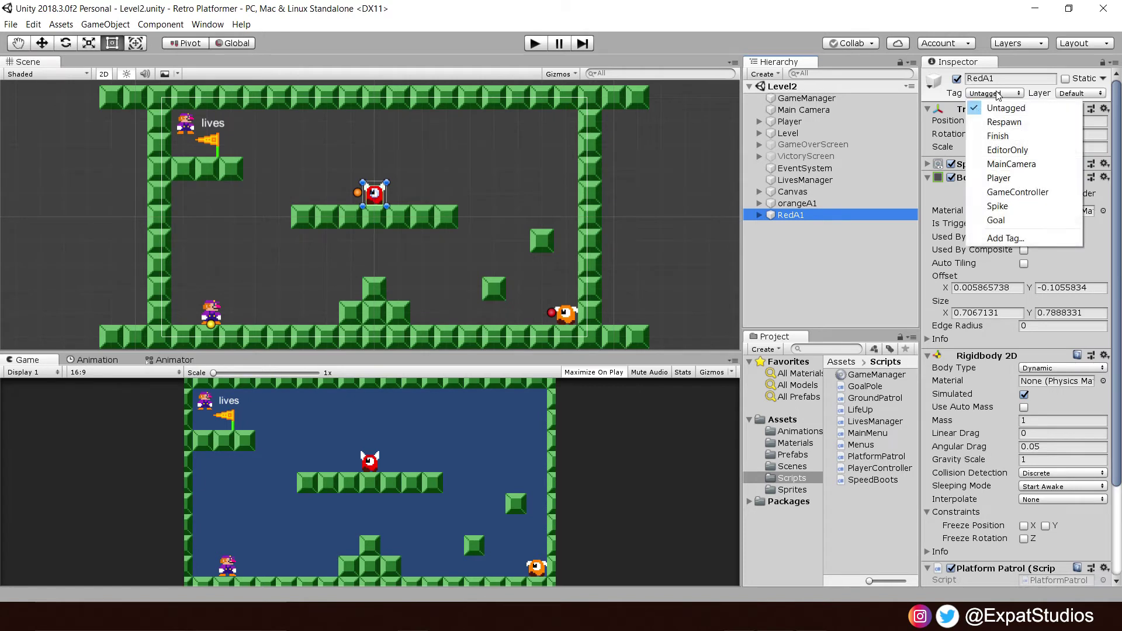
pyautogui.click(1018, 239)
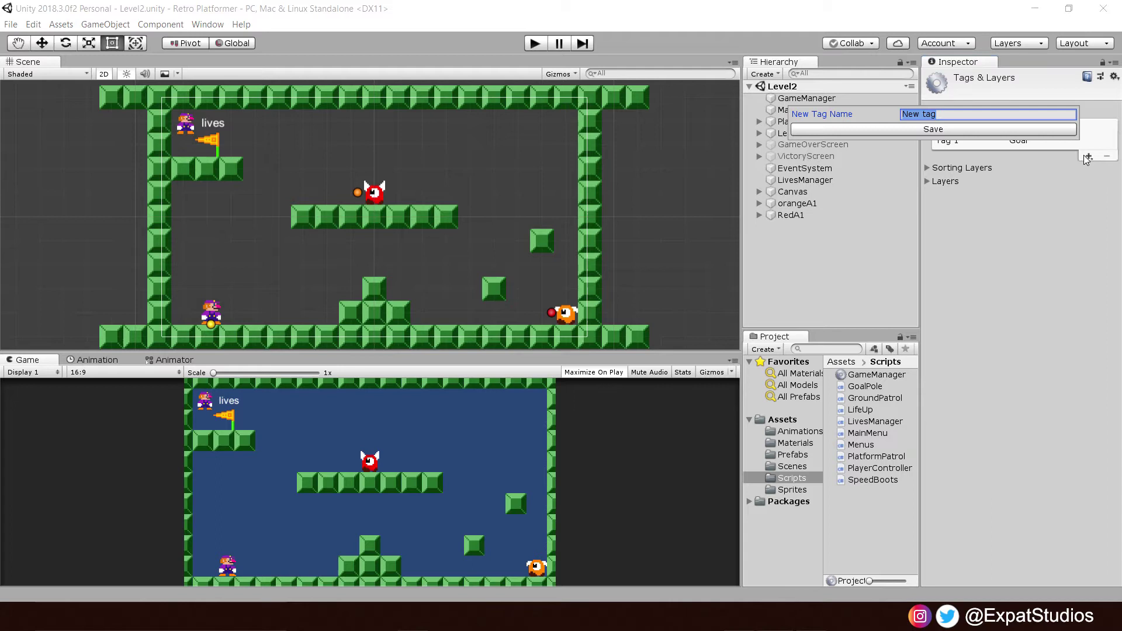
pyautogui.write('Enemy')
pyautogui.click(890, 130)
# Select orangeA1 and RedA1 together and set their tag to Enemy.
pyautogui.click(800, 250)
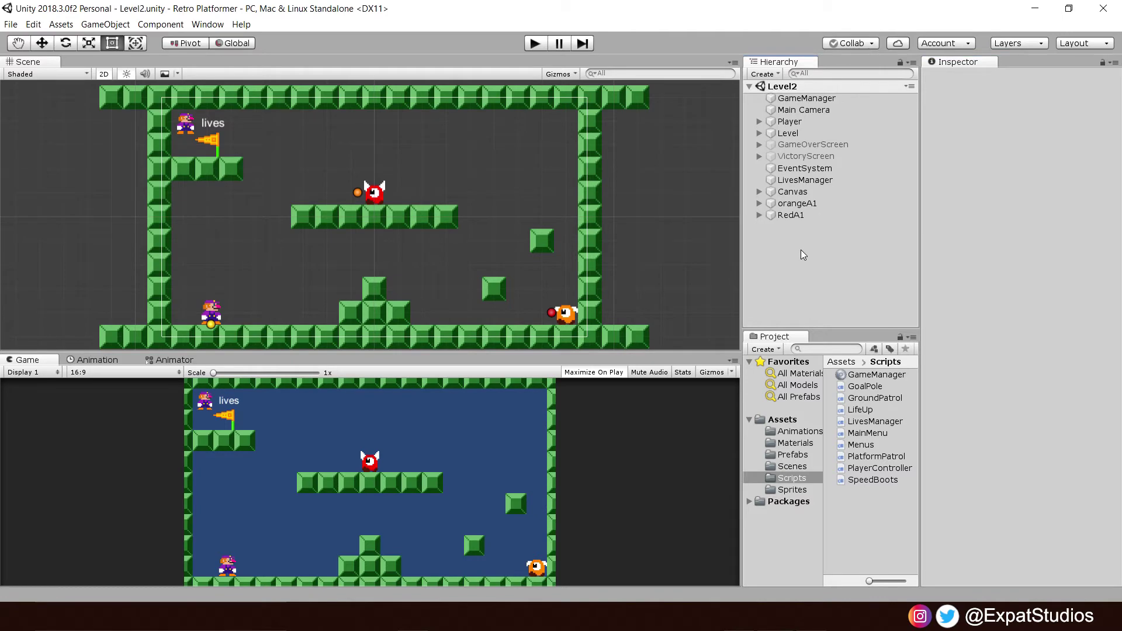
pyautogui.click(806, 203)
pyautogui.keyDown('shift'); pyautogui.click(788, 215); pyautogui.keyUp('shift')
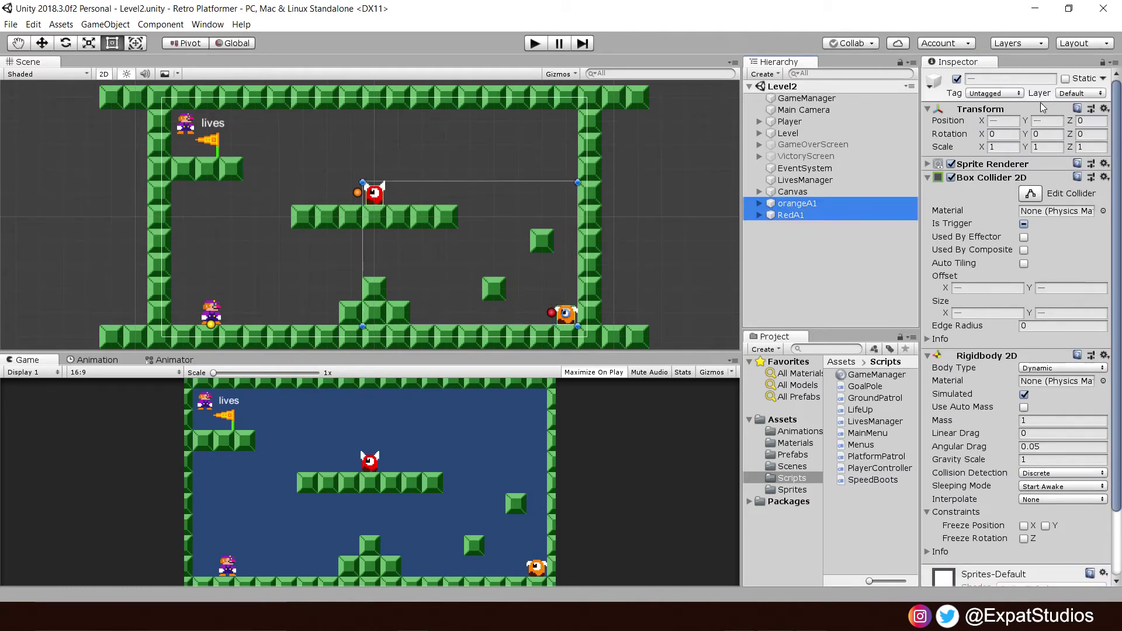
pyautogui.click(1020, 93)
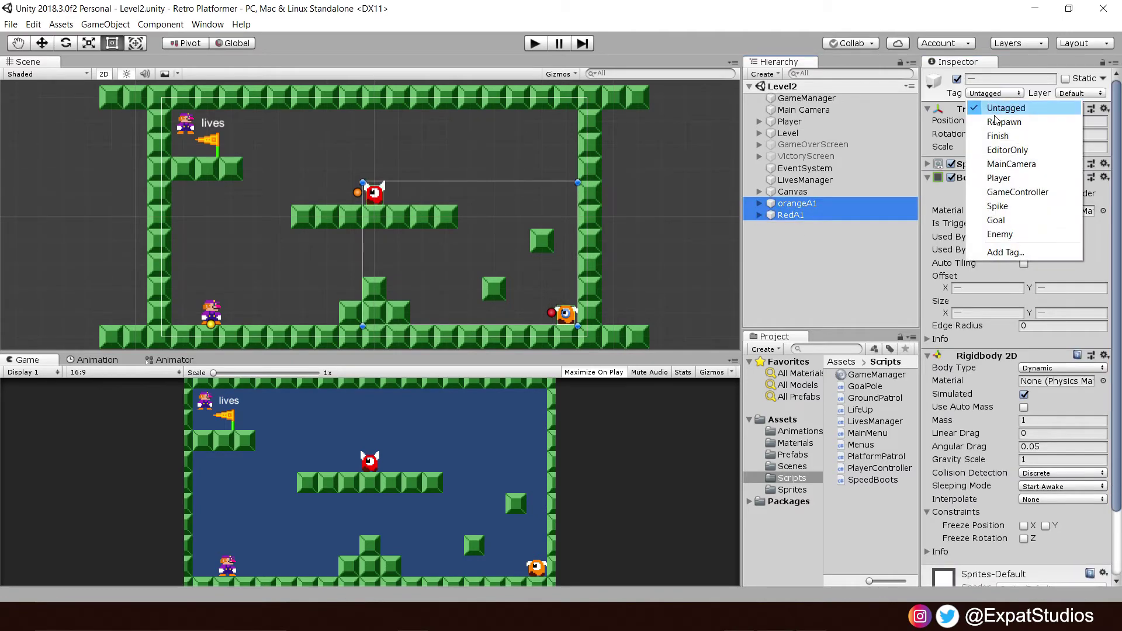
pyautogui.click(1000, 235)
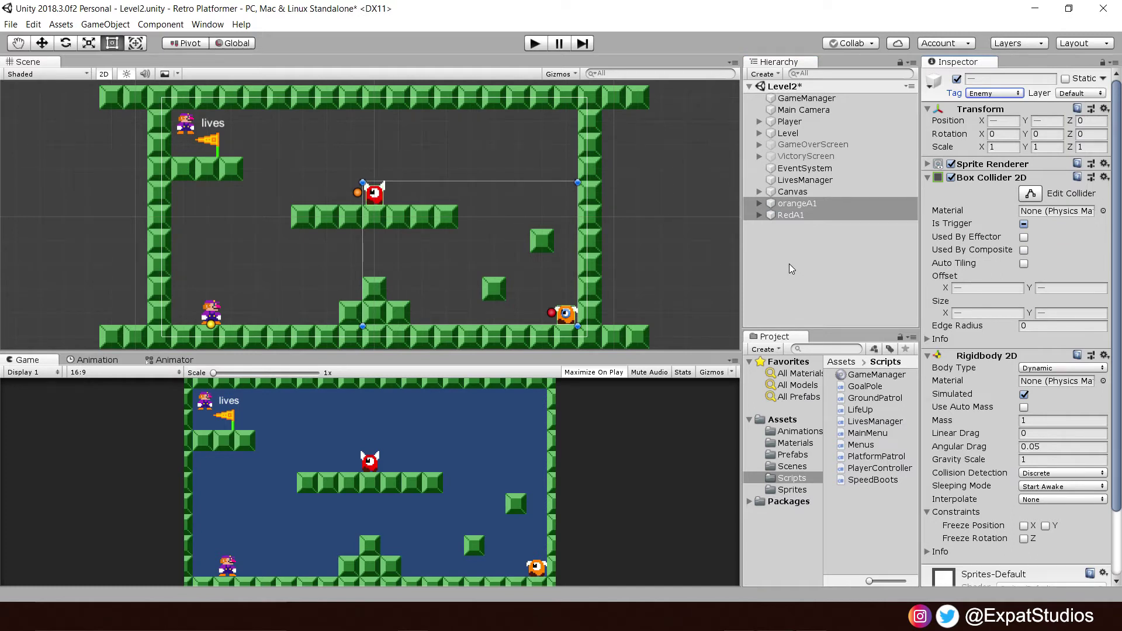
# Open PlayerController.cs and wrap the "Spike" tag check on line 104 in parentheses.
pyautogui.doubleClick(888, 468)
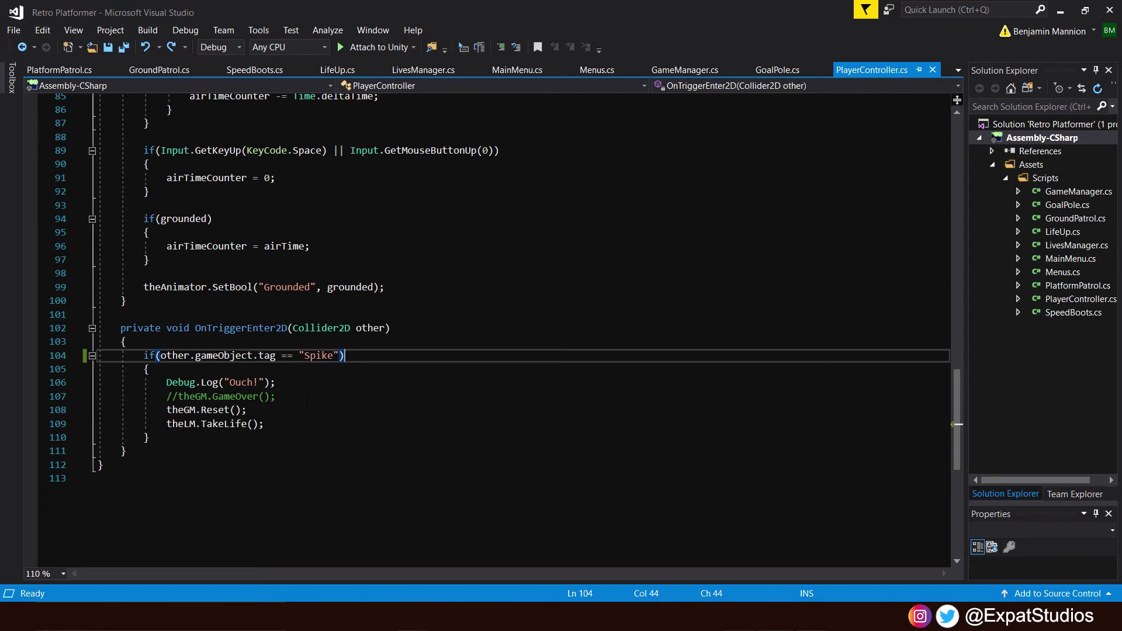
pyautogui.moveTo(300, 356); pyautogui.dragTo(337, 355)
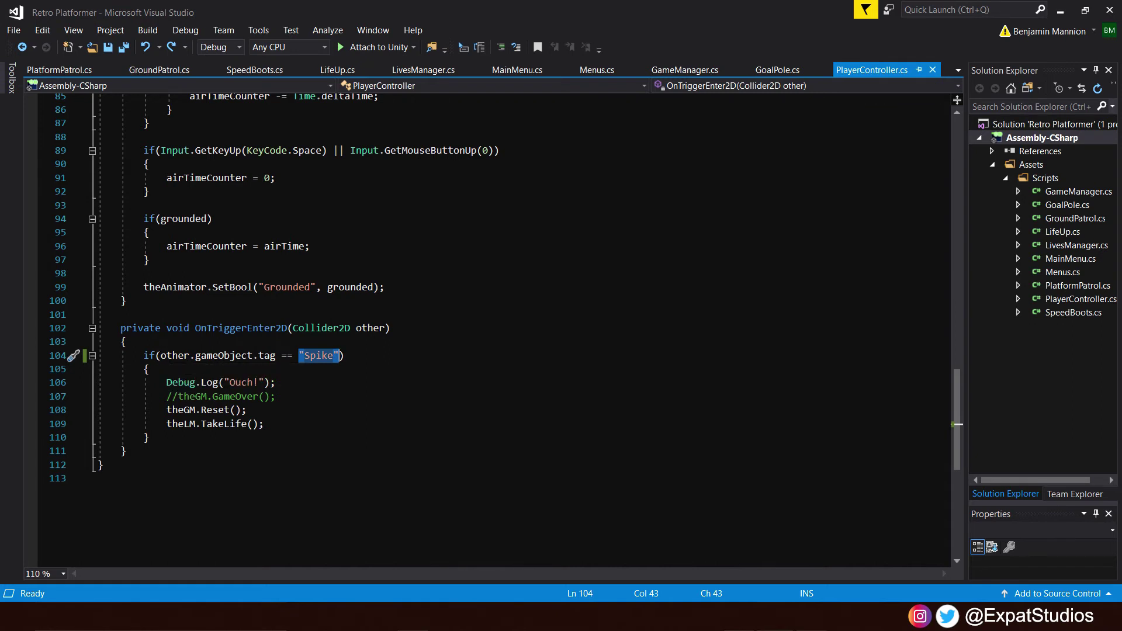
pyautogui.click(155, 355)
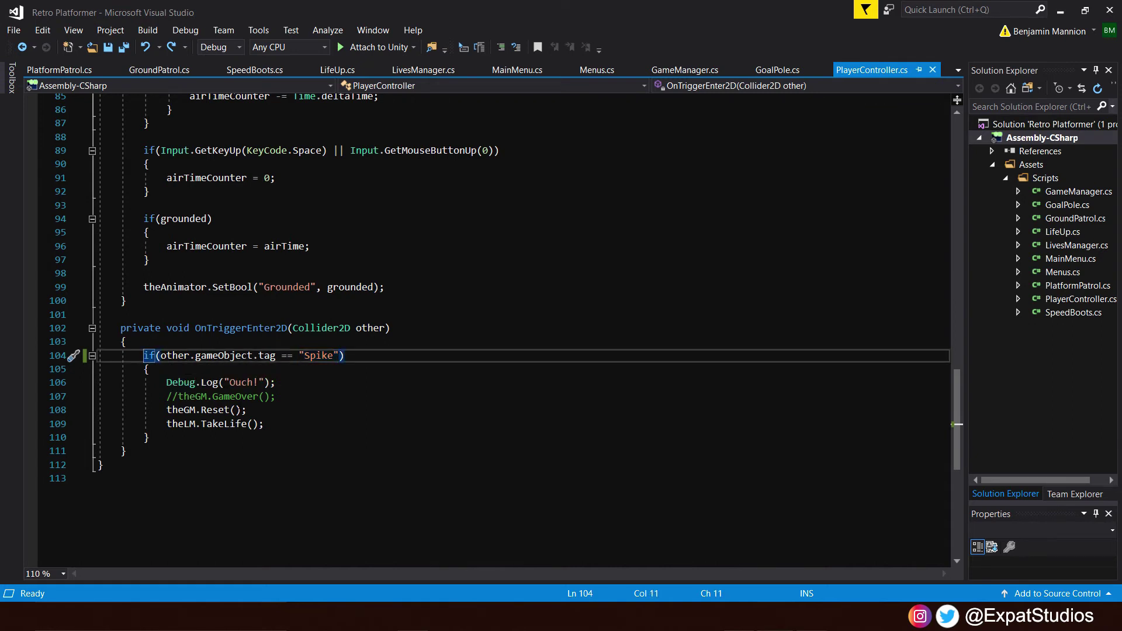
pyautogui.write('(')
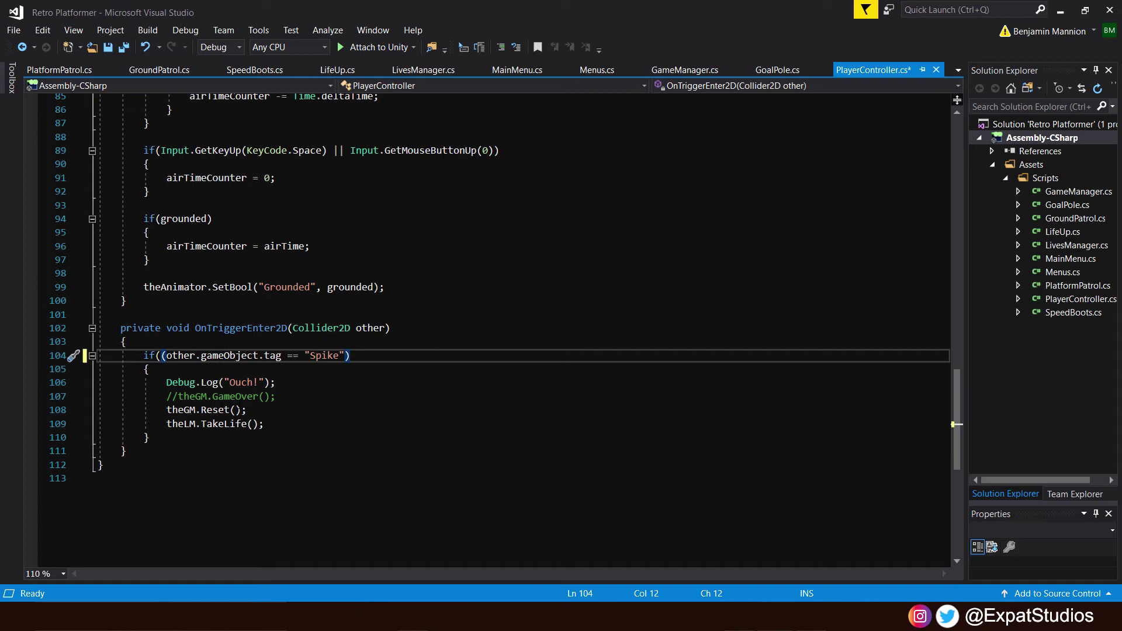
pyautogui.click(355, 356)
pyautogui.write(')')
# Add '|| (other.gameObject.tag == "Enemy")' to the OnTriggerEnter2D condition.
pyautogui.press('Left')
pyautogui.write('|| ()')
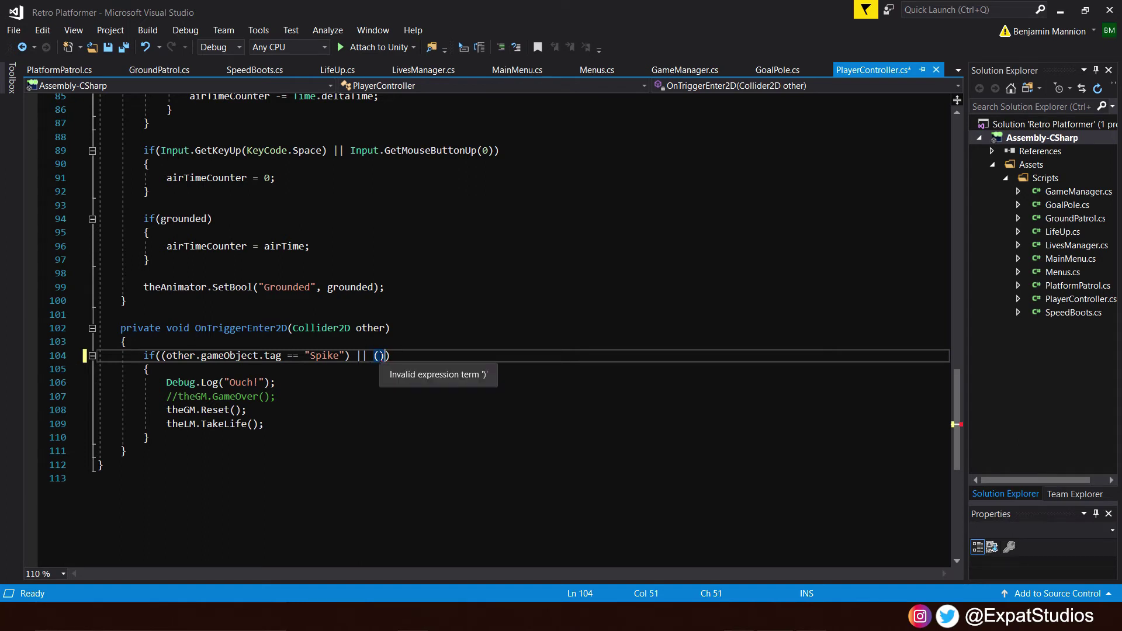
pyautogui.press('Left')
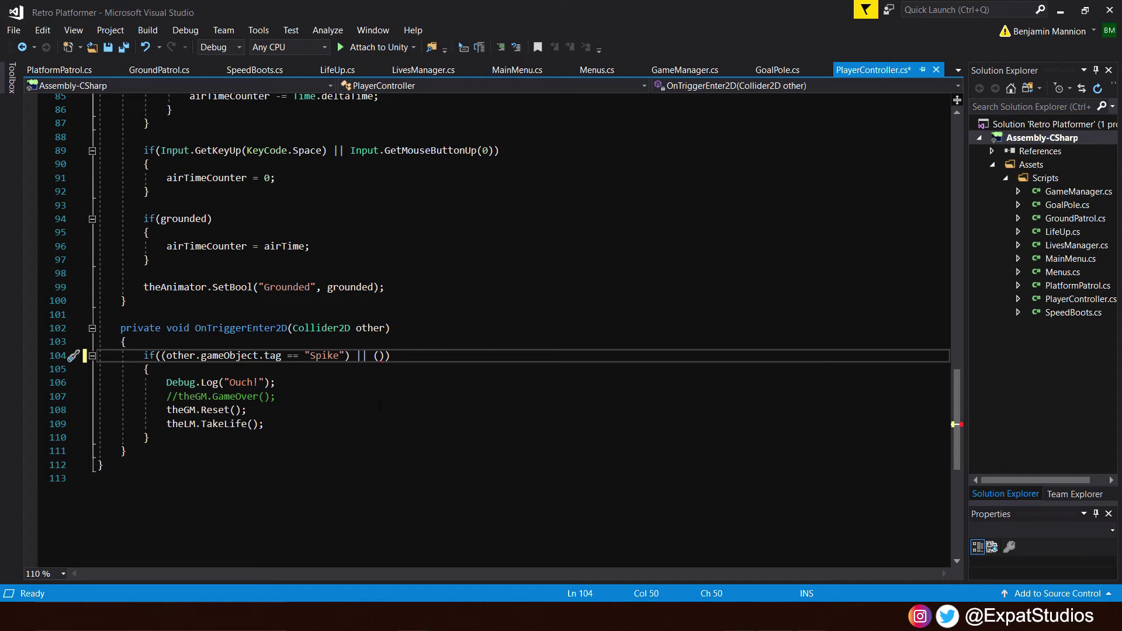
pyautogui.write('other.game')
pyautogui.press('Tab')
pyautogui.write('.tag ')
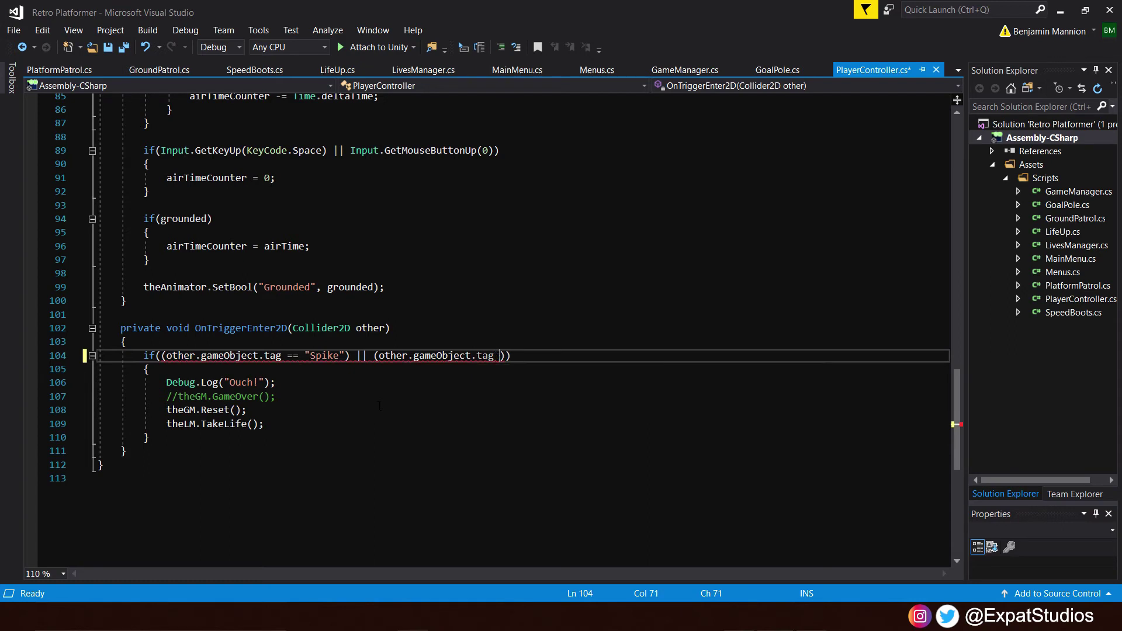
pyautogui.write('== "Enemy")')
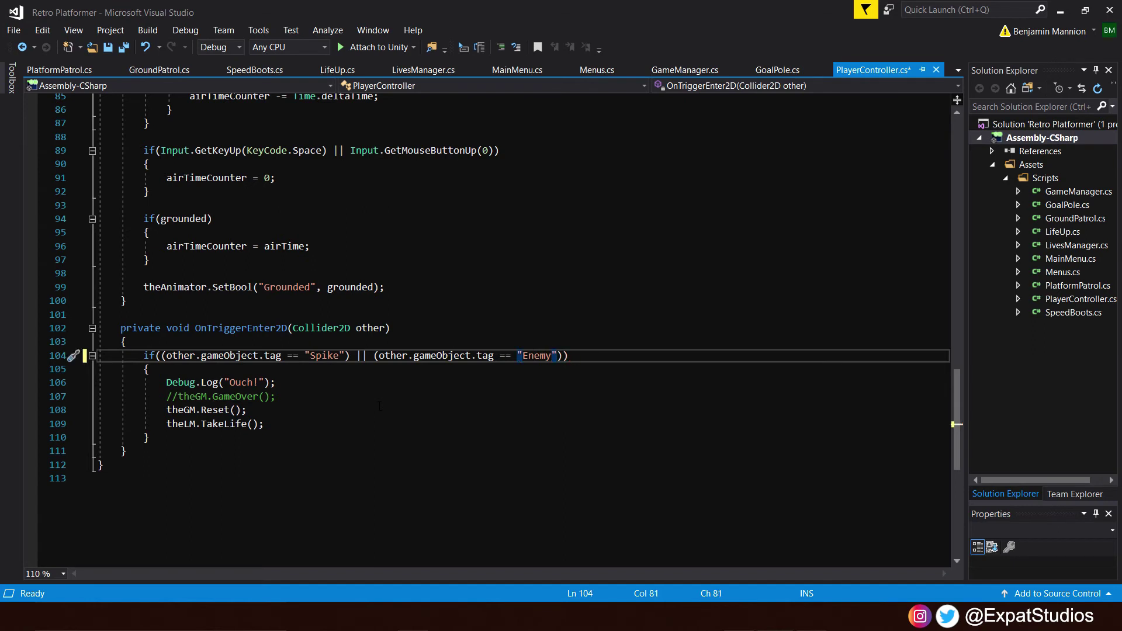
pyautogui.write(')')
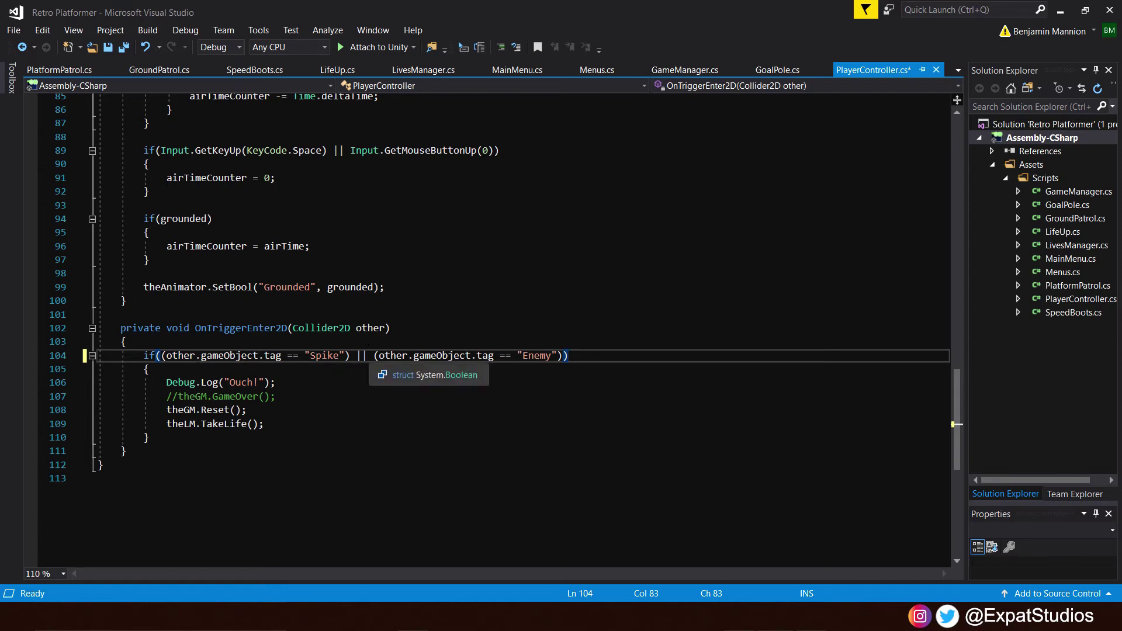
# Check the new Enemy condition and save PlayerController.cs.
pyautogui.moveTo(367, 356); pyautogui.dragTo(356, 355)
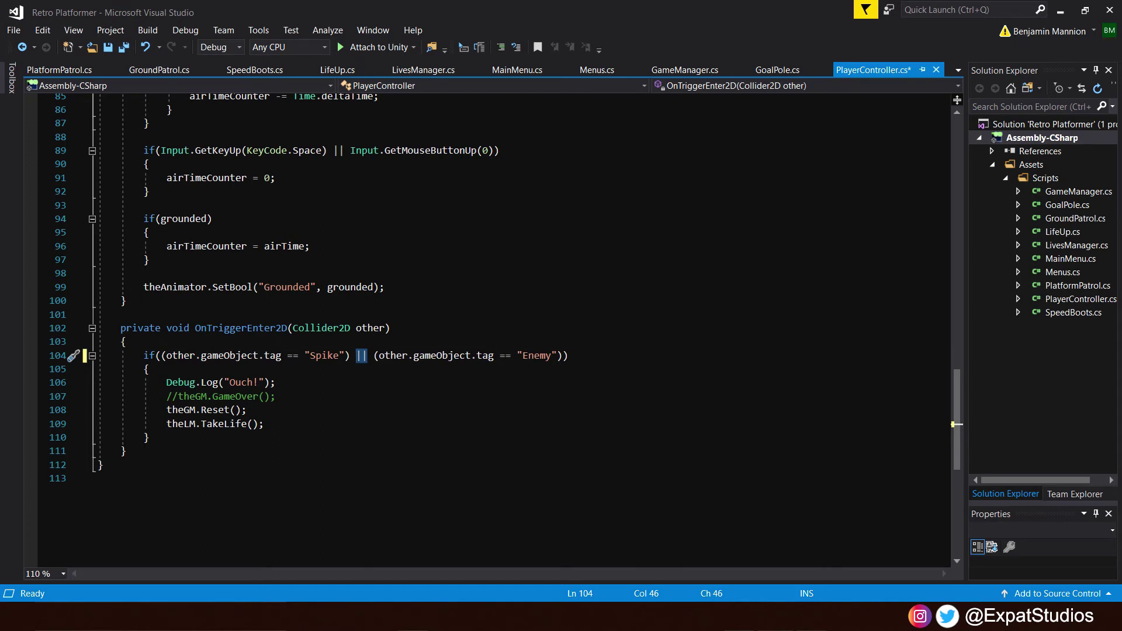
pyautogui.click(380, 356)
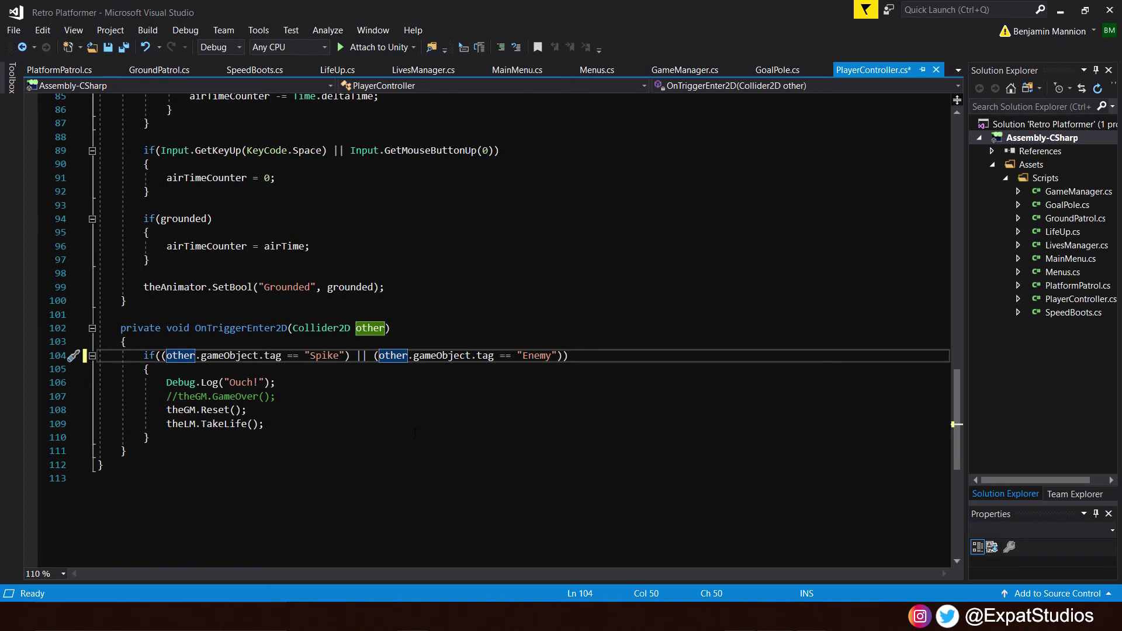
pyautogui.hotkey('ctrl', 's')
# Enable Is Trigger on the Box Collider 2D of orangeA1 and RedA1, then start Play mode.
pyautogui.click(809, 468)
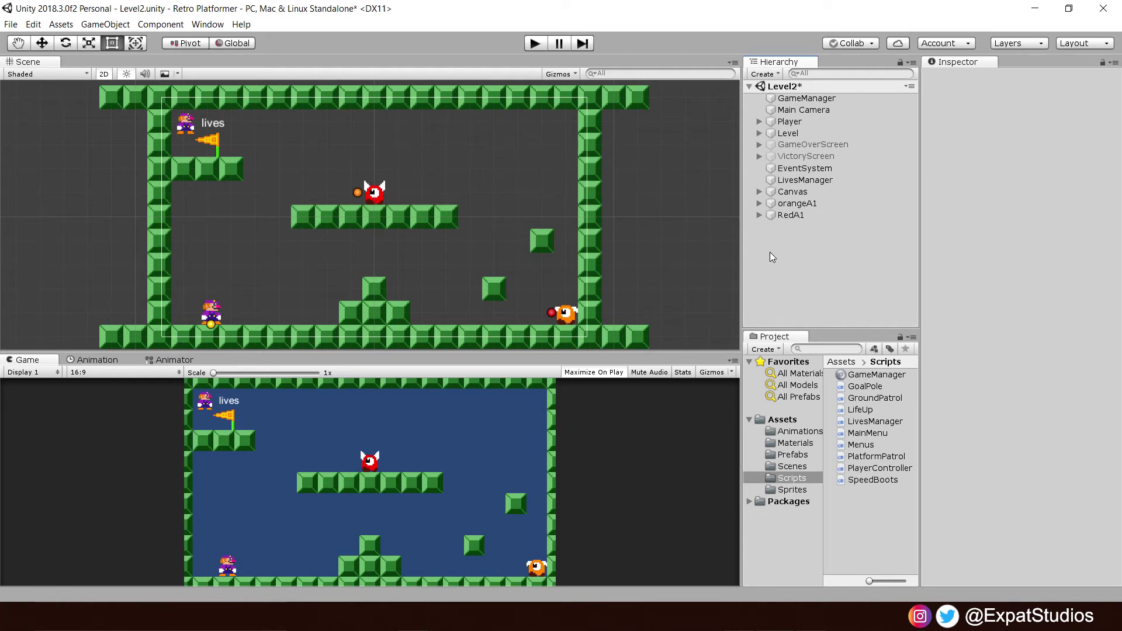
pyautogui.click(795, 203)
pyautogui.keyDown('shift'); pyautogui.click(793, 215); pyautogui.keyUp('shift')
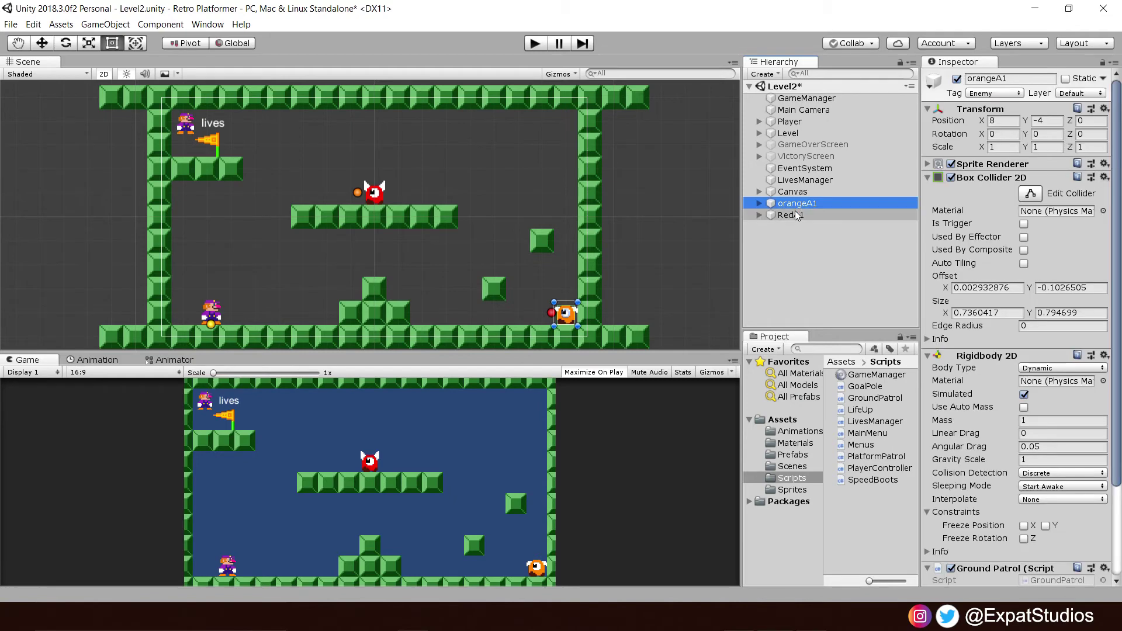
pyautogui.click(1024, 224)
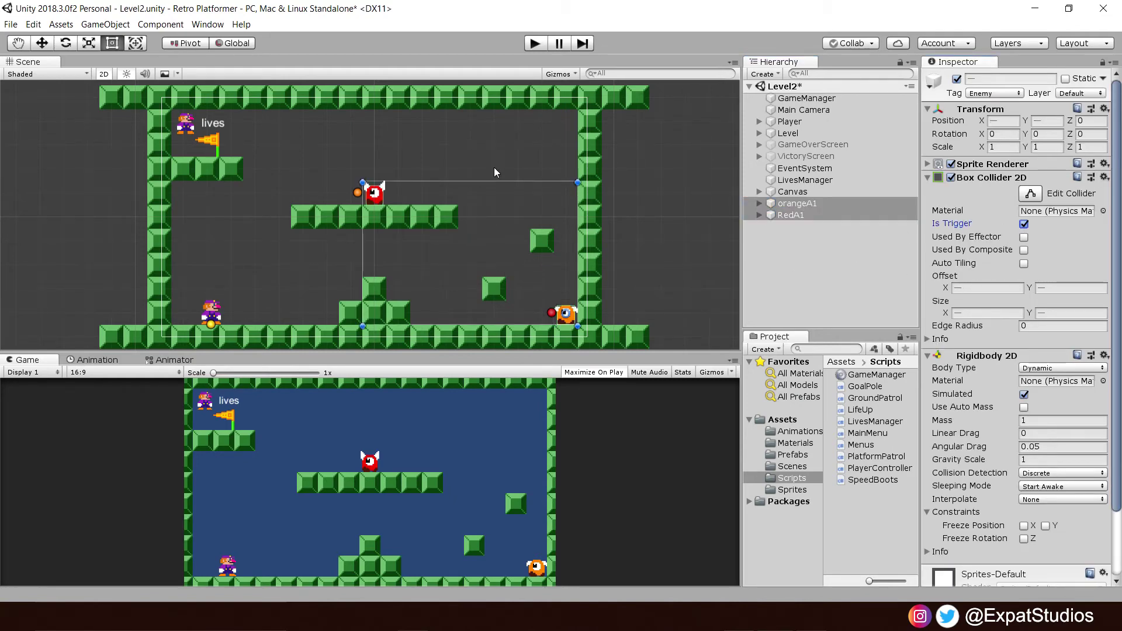
pyautogui.click(535, 44)
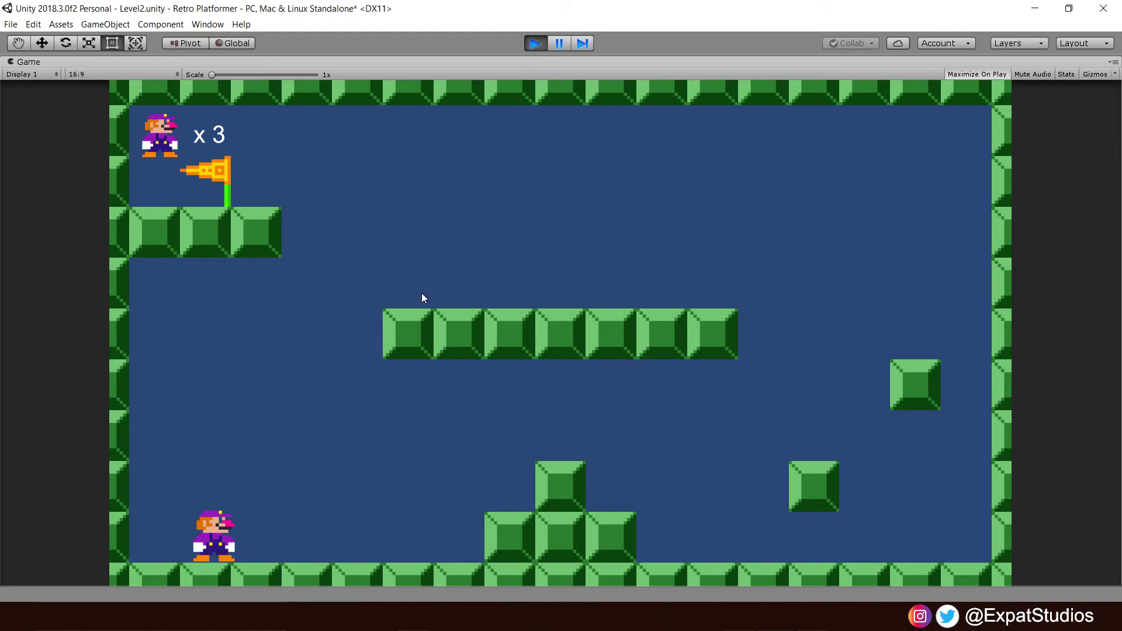
# Stop the playtest so Level2 returns to edit mode.
pyautogui.click(534, 44)
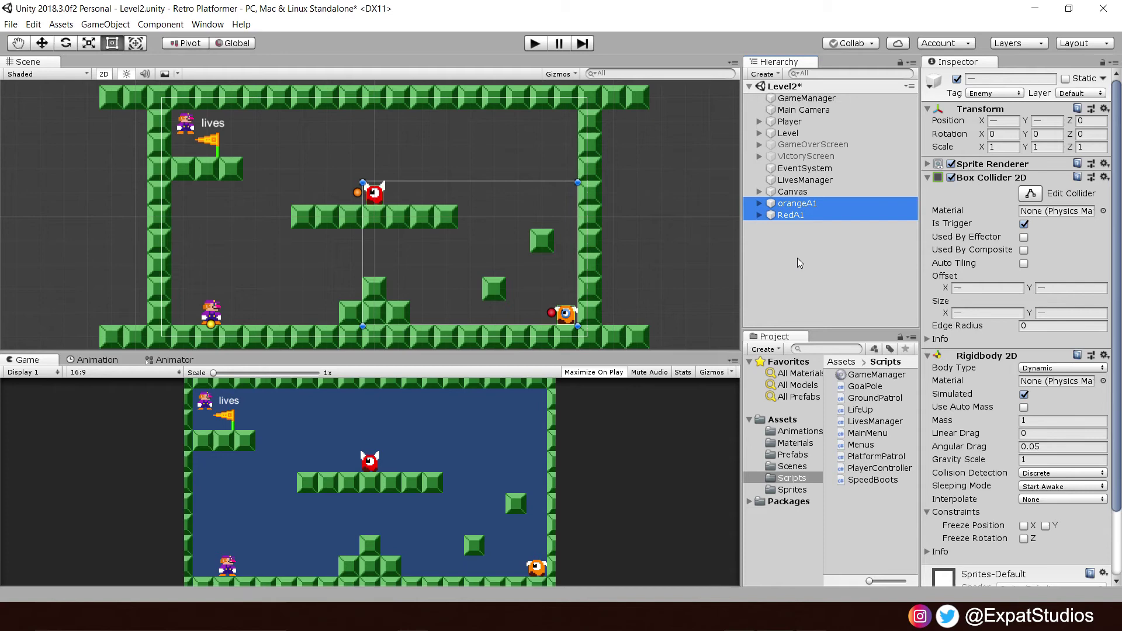
# Add an empty child object named Collider under RedA1.
pyautogui.click(788, 214)
pyautogui.rightClick(797, 216)
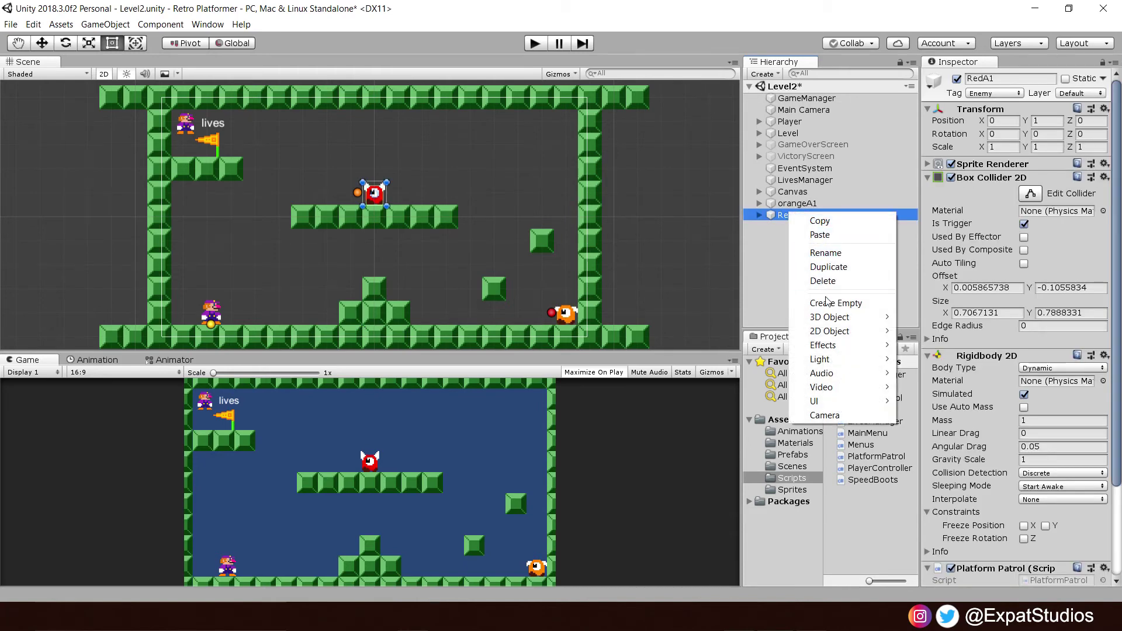
pyautogui.click(848, 303)
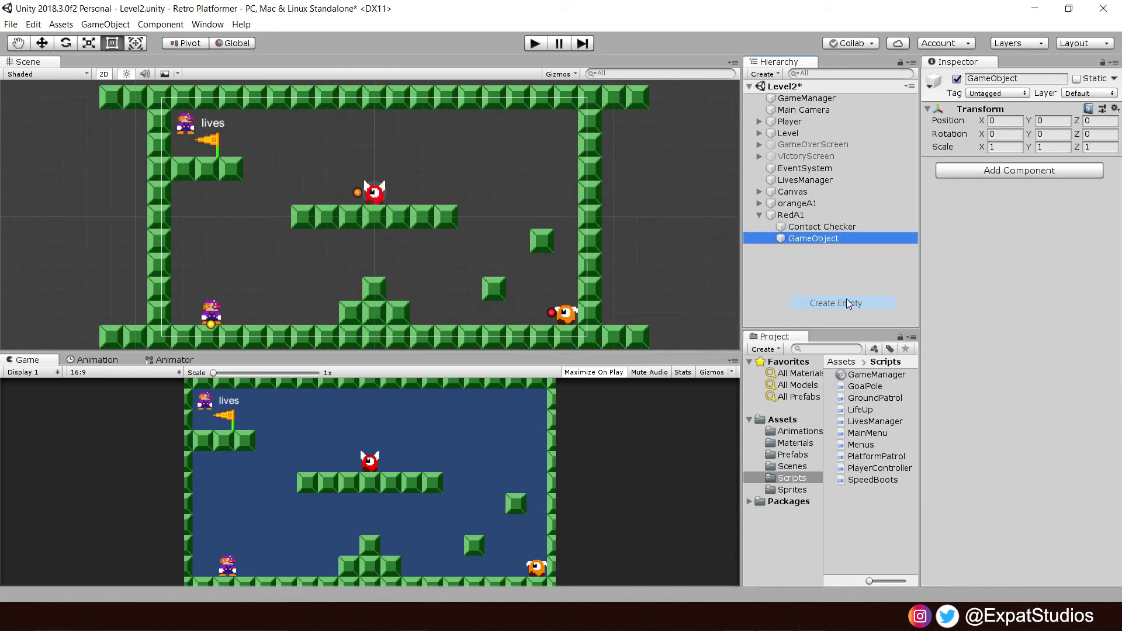
pyautogui.click(818, 238)
pyautogui.write('Collider')
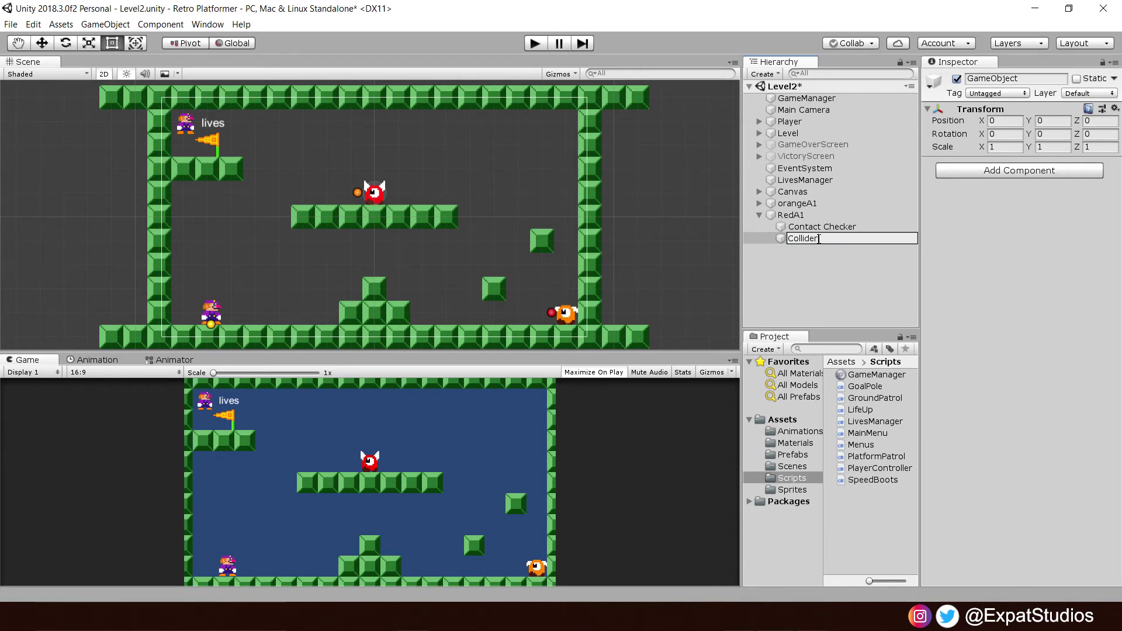
pyautogui.press('Return')
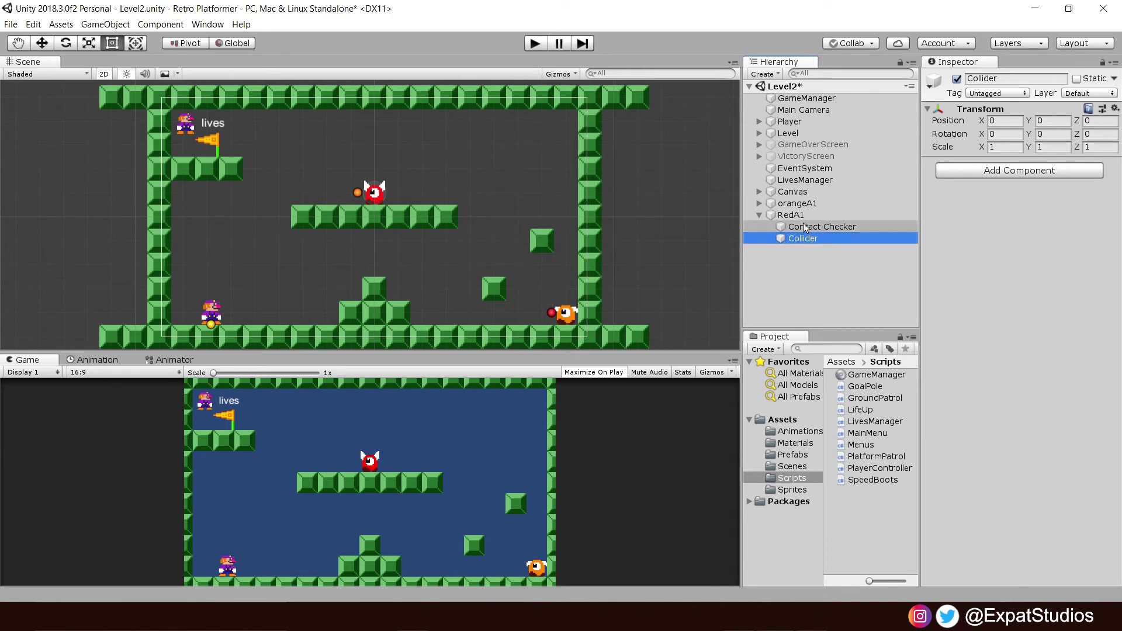
# Copy RedA1's Box Collider 2D onto Collider as a new component with Is Trigger off.
pyautogui.click(816, 216)
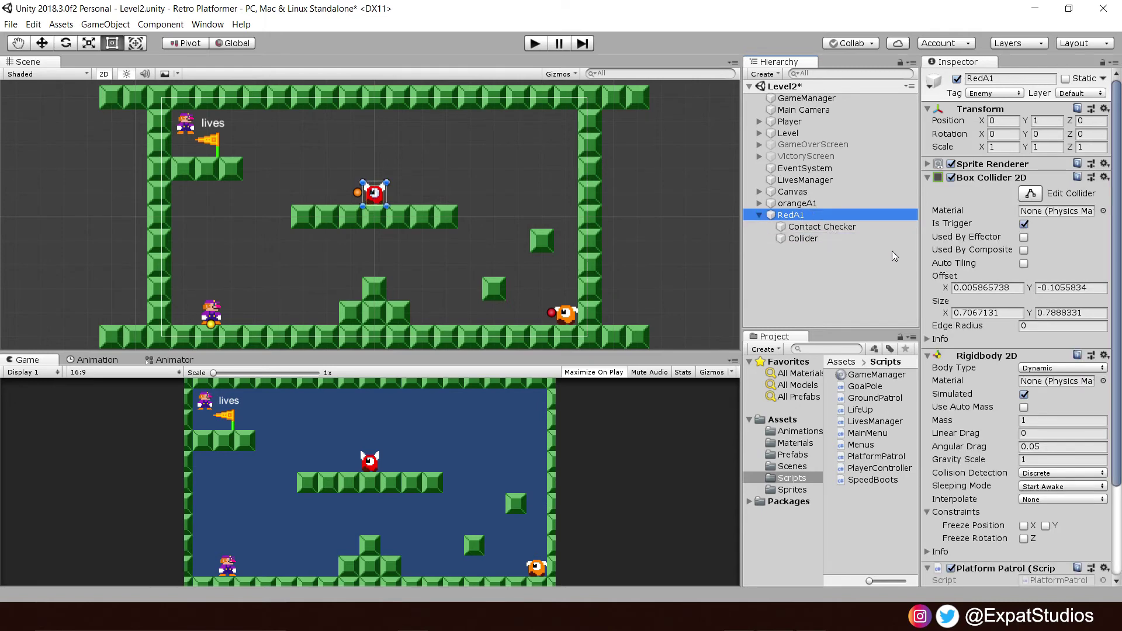
pyautogui.click(1105, 179)
pyautogui.click(1017, 282)
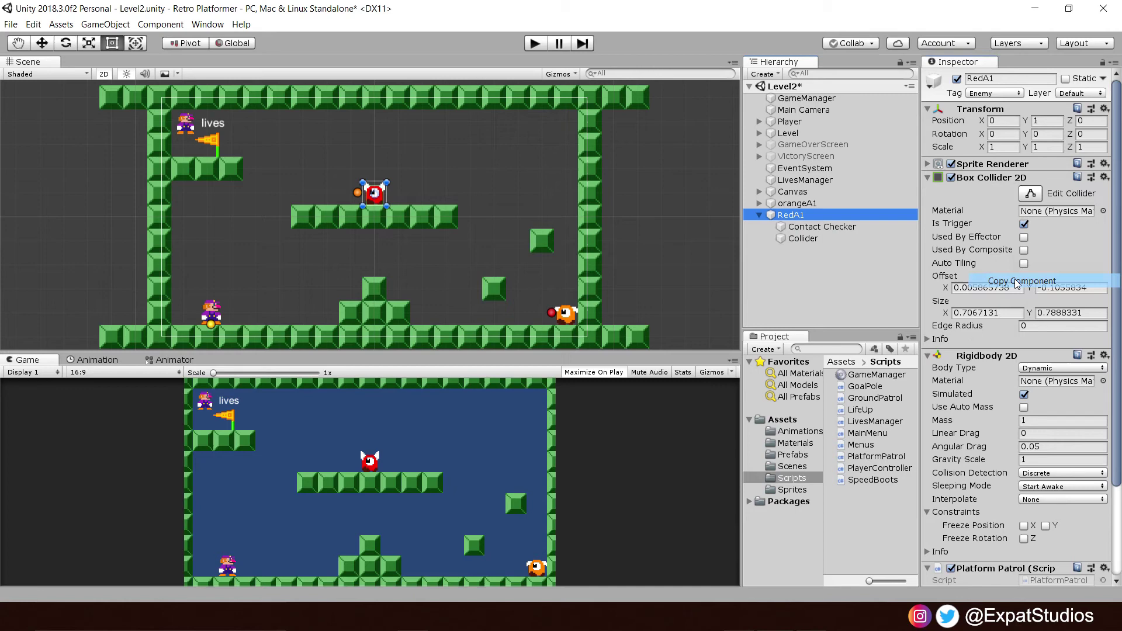
pyautogui.click(819, 239)
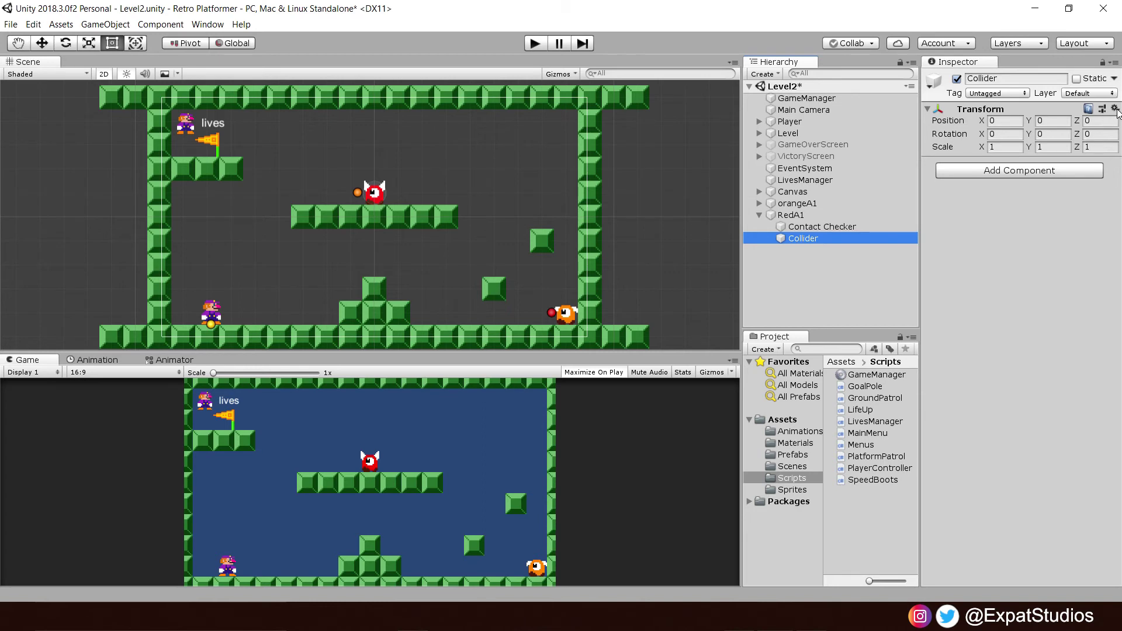
pyautogui.click(1115, 110)
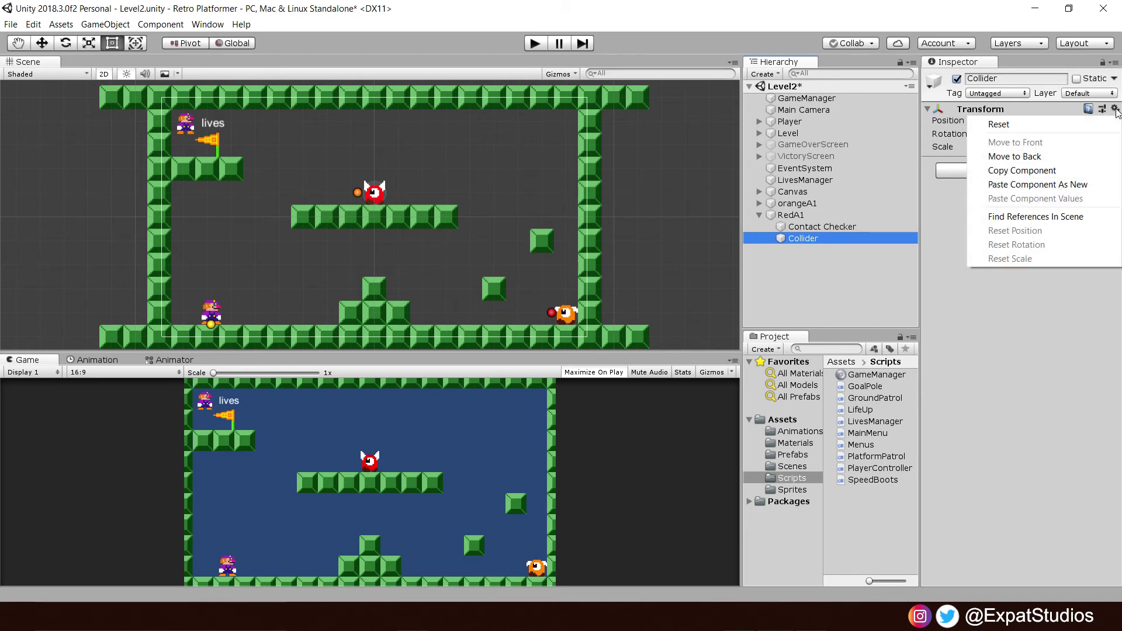
pyautogui.click(1022, 186)
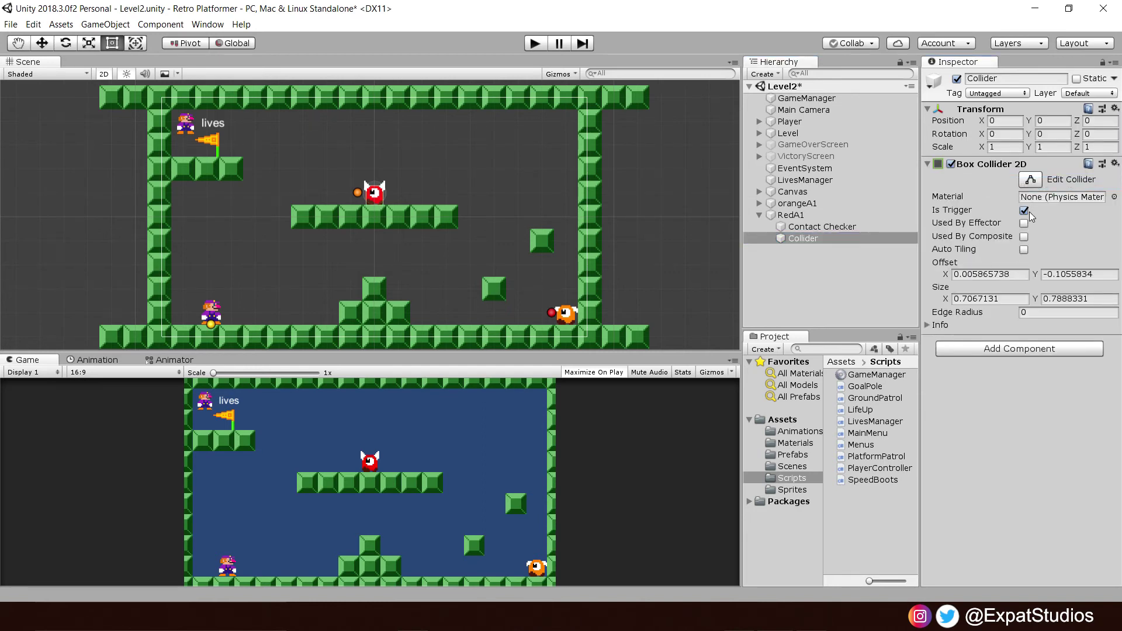
pyautogui.click(1024, 211)
# Add an empty child object named Colider under orangeA1.
pyautogui.click(809, 205)
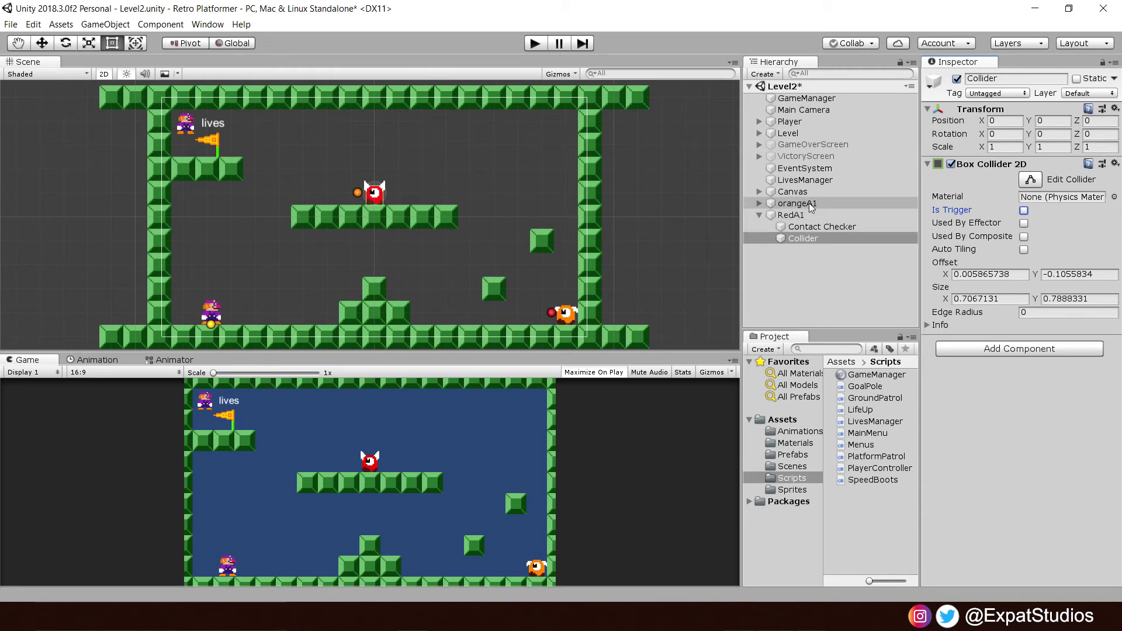
pyautogui.rightClick(808, 206)
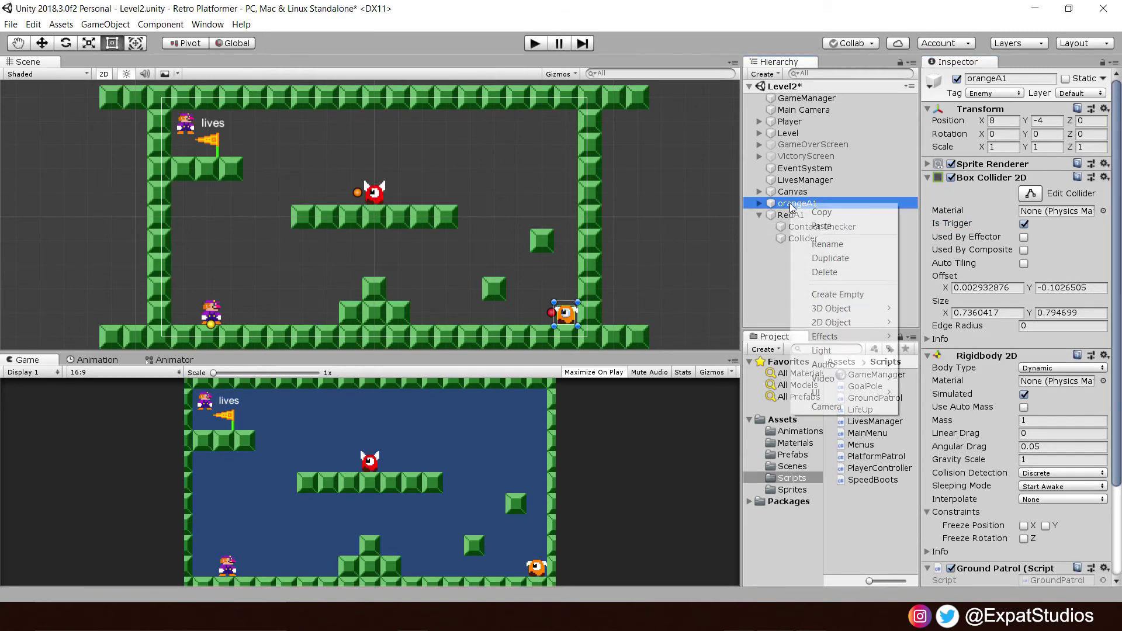
pyautogui.click(837, 292)
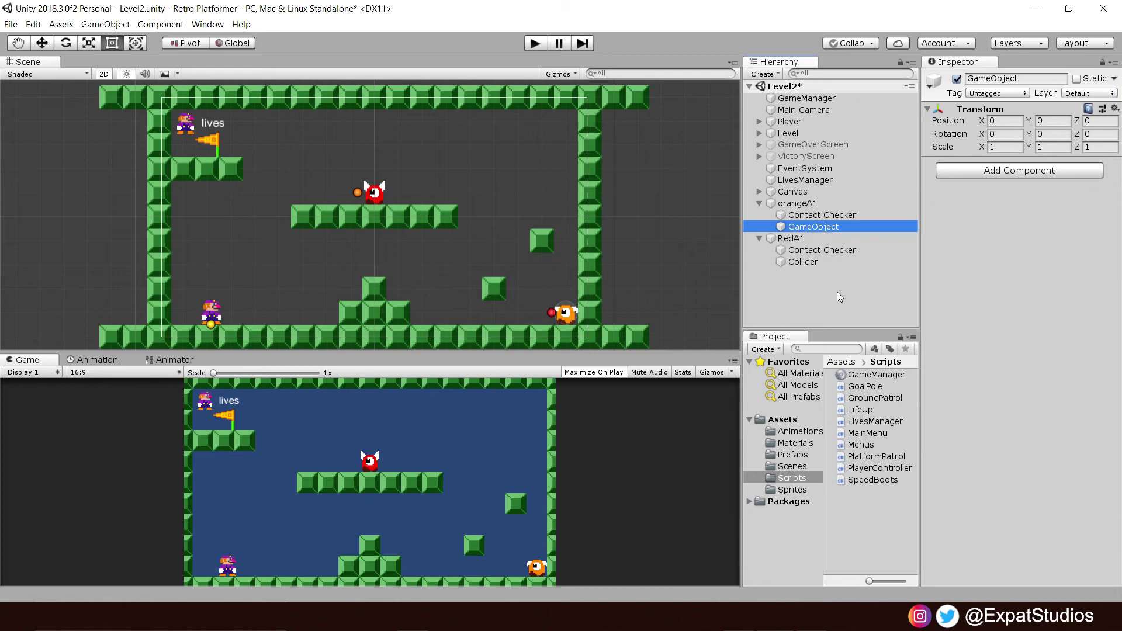
pyautogui.click(813, 226)
pyautogui.write('Colider')
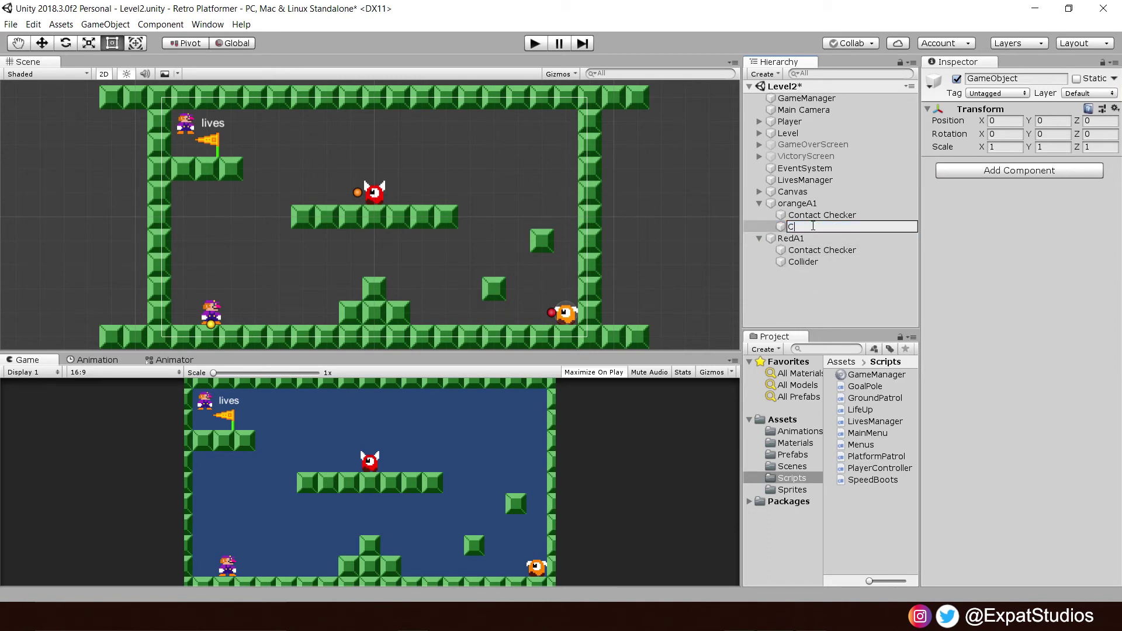
pyautogui.press('Return')
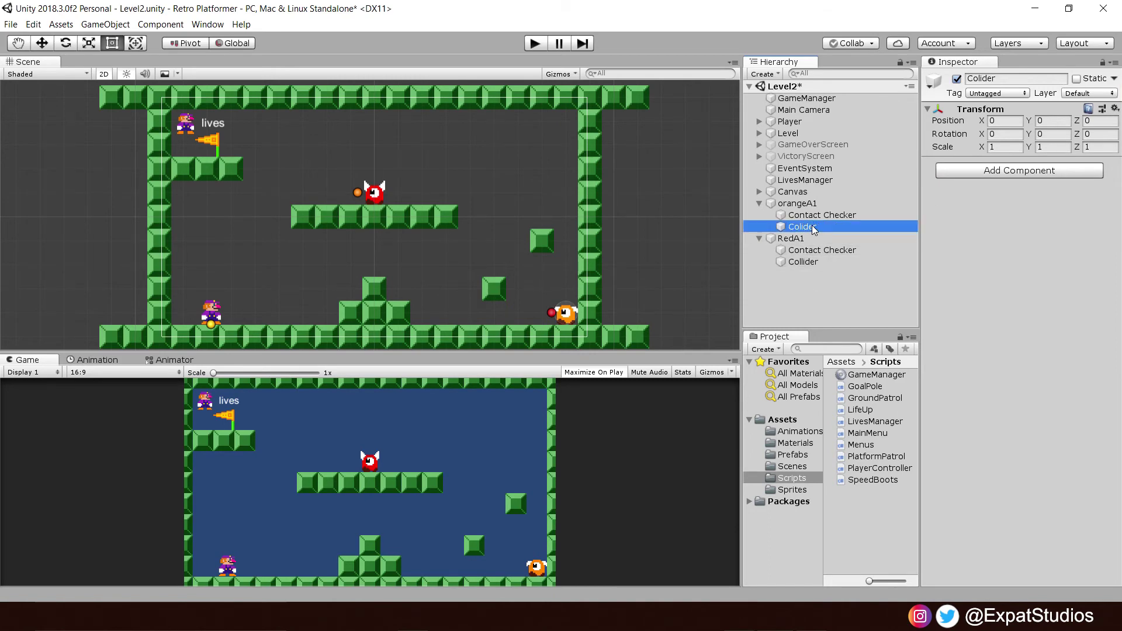
# Copy orangeA1's Box Collider 2D onto Colider as a new component with Is Trigger off.
pyautogui.click(811, 202)
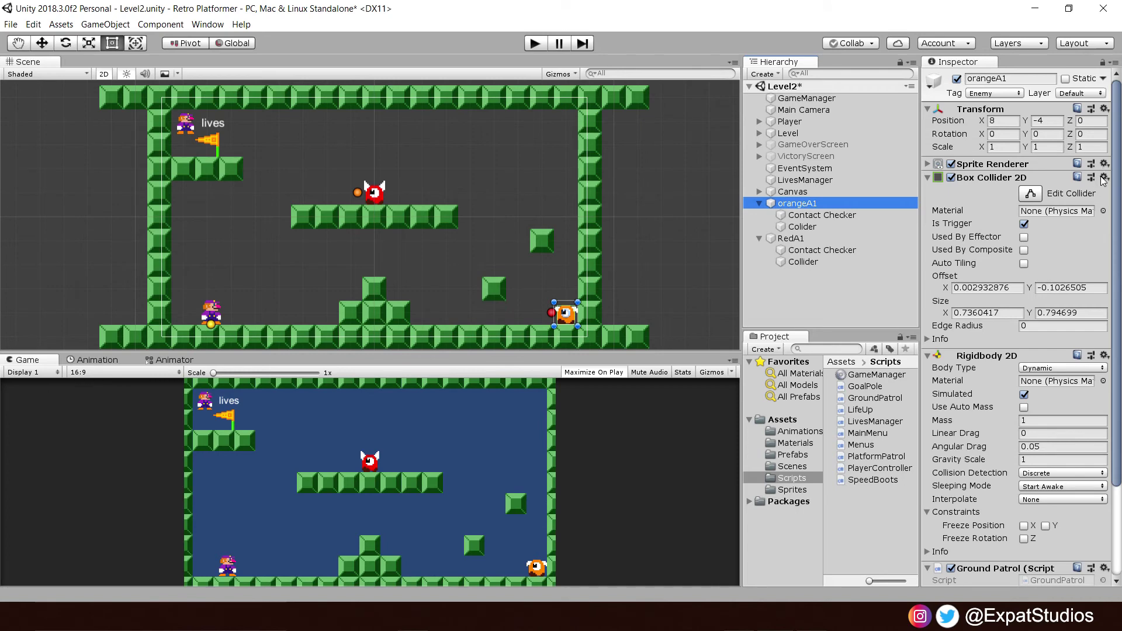
pyautogui.click(1103, 178)
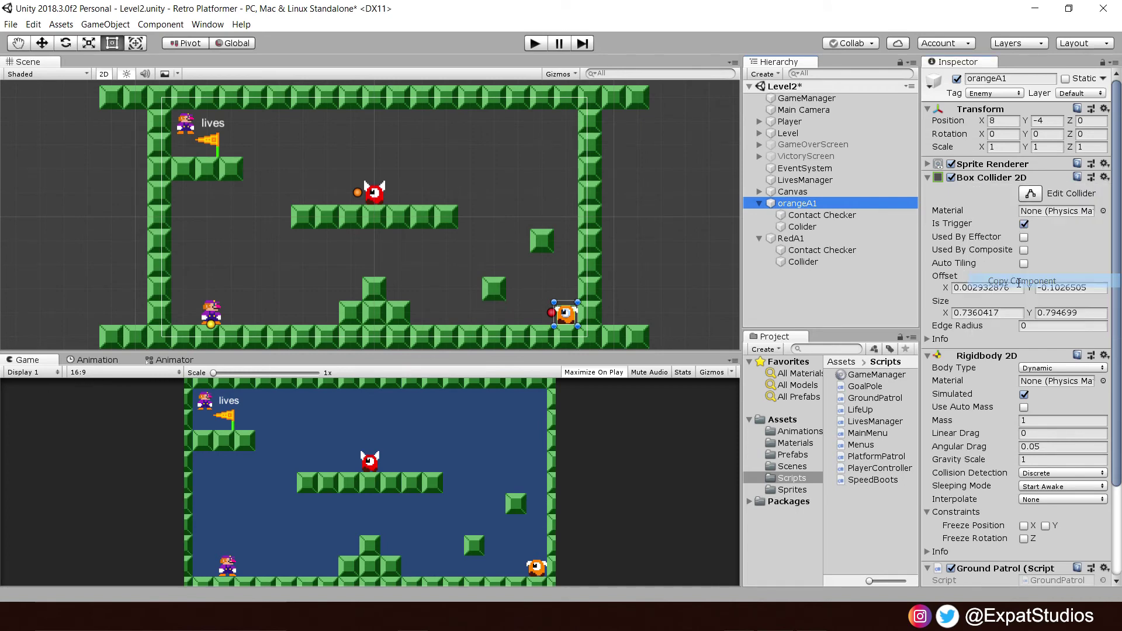
pyautogui.moveTo(1019, 283); pyautogui.dragTo(824, 229)
pyautogui.click(824, 228)
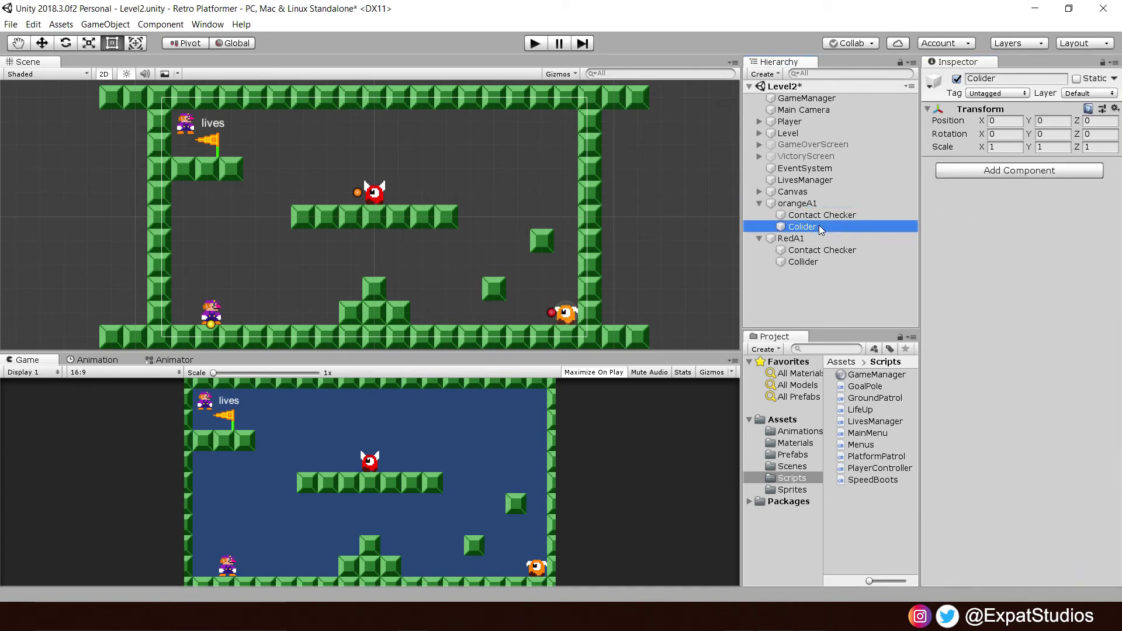
pyautogui.click(1115, 109)
pyautogui.click(1017, 183)
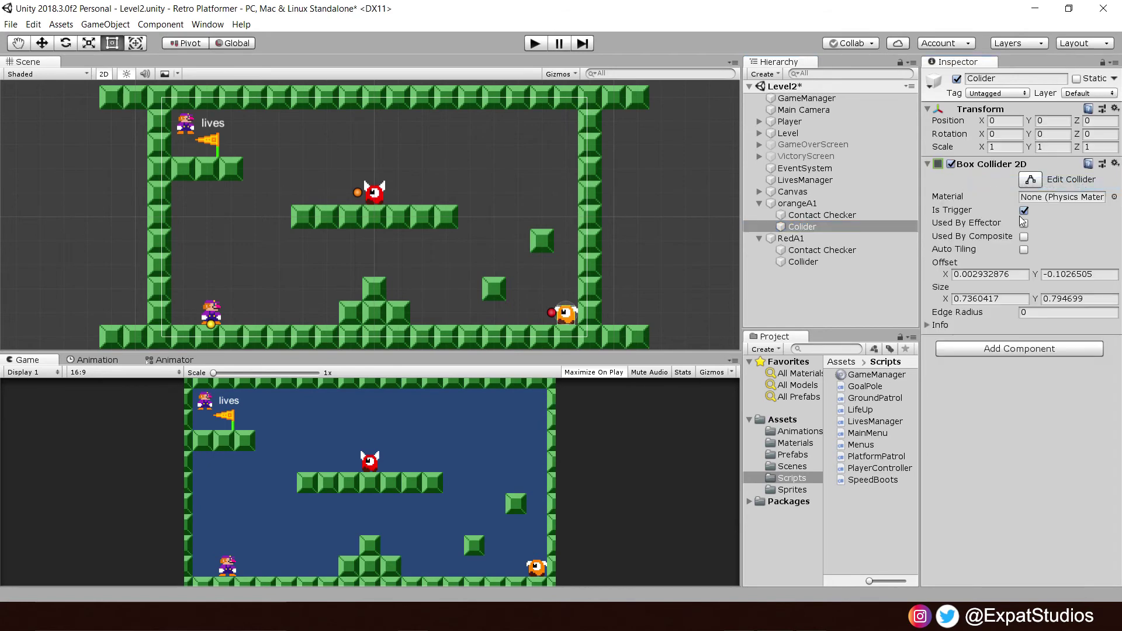
pyautogui.click(1024, 210)
# Playtest by running the player into the orange enemy, confirming lives drop from 3 to 2, then stop.
pyautogui.click(534, 43)
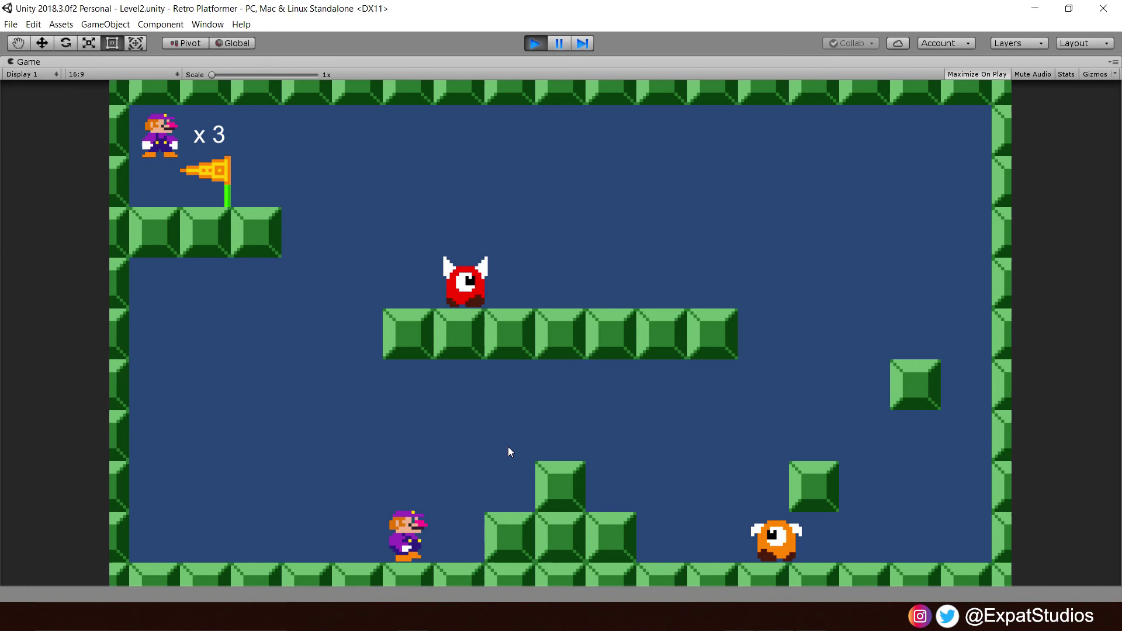
pyautogui.press('Right')
pyautogui.press('space')
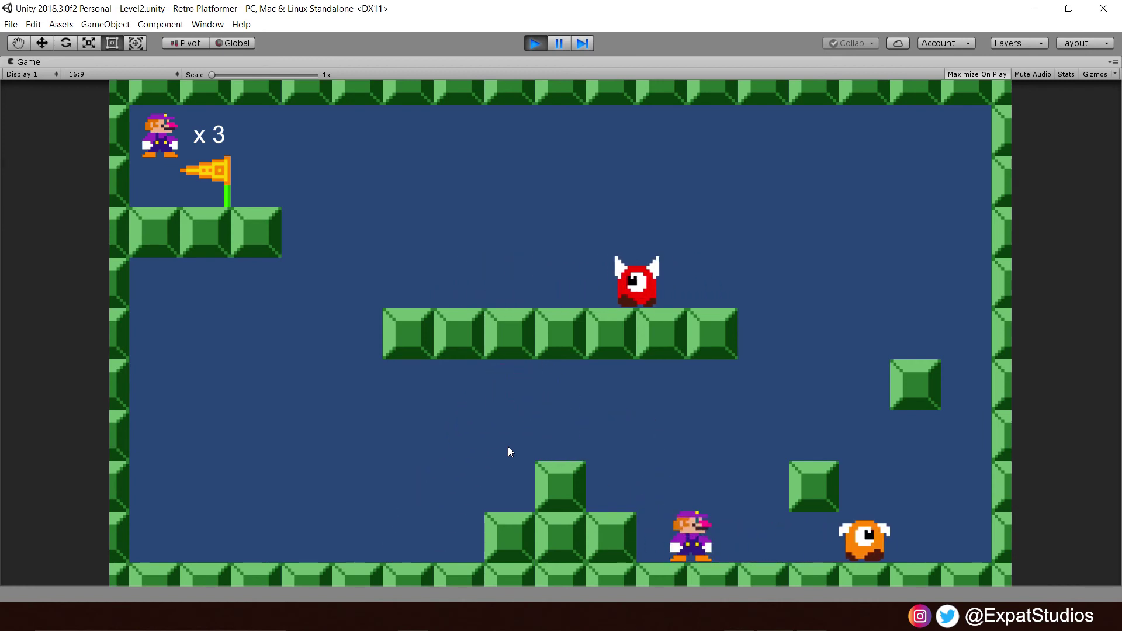
pyautogui.press('Right')
pyautogui.press('space')
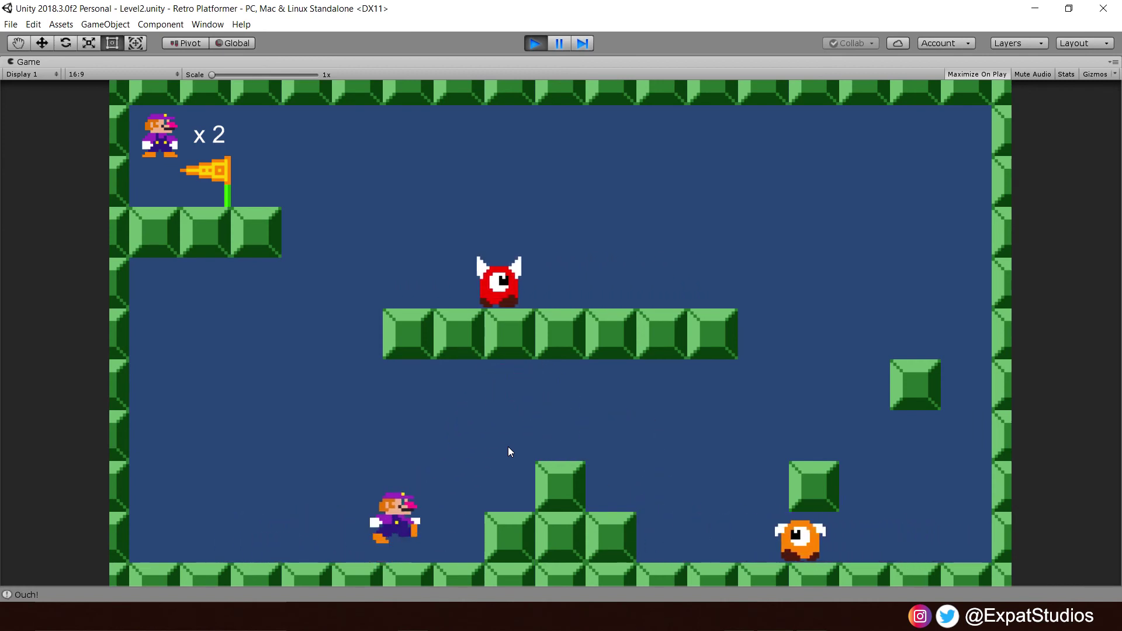
pyautogui.press('Right')
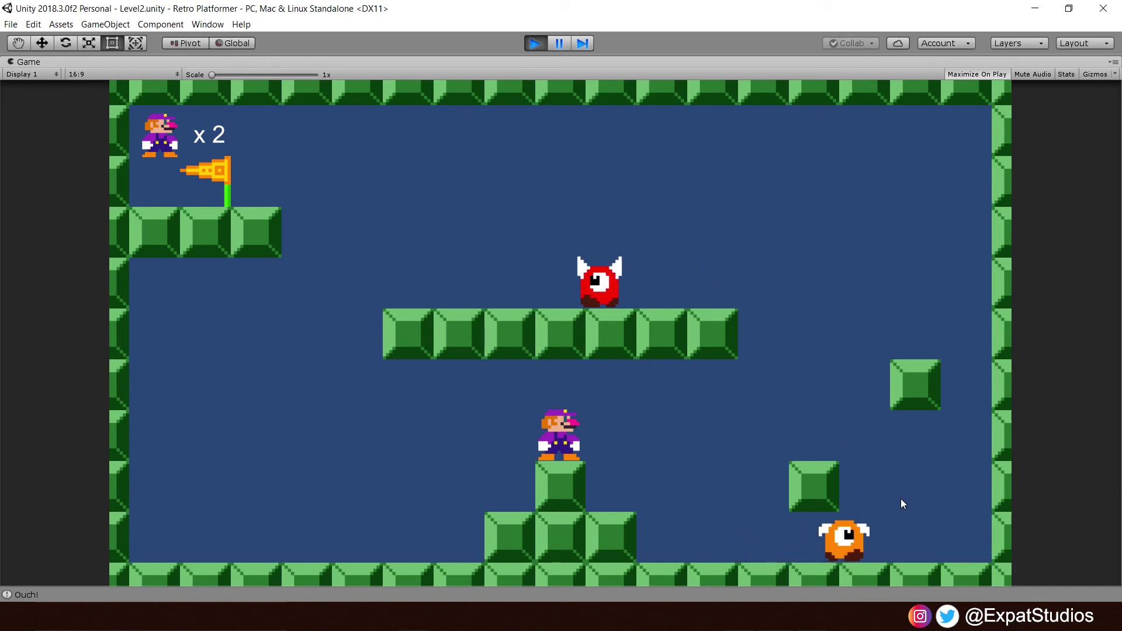
pyautogui.click(534, 51)
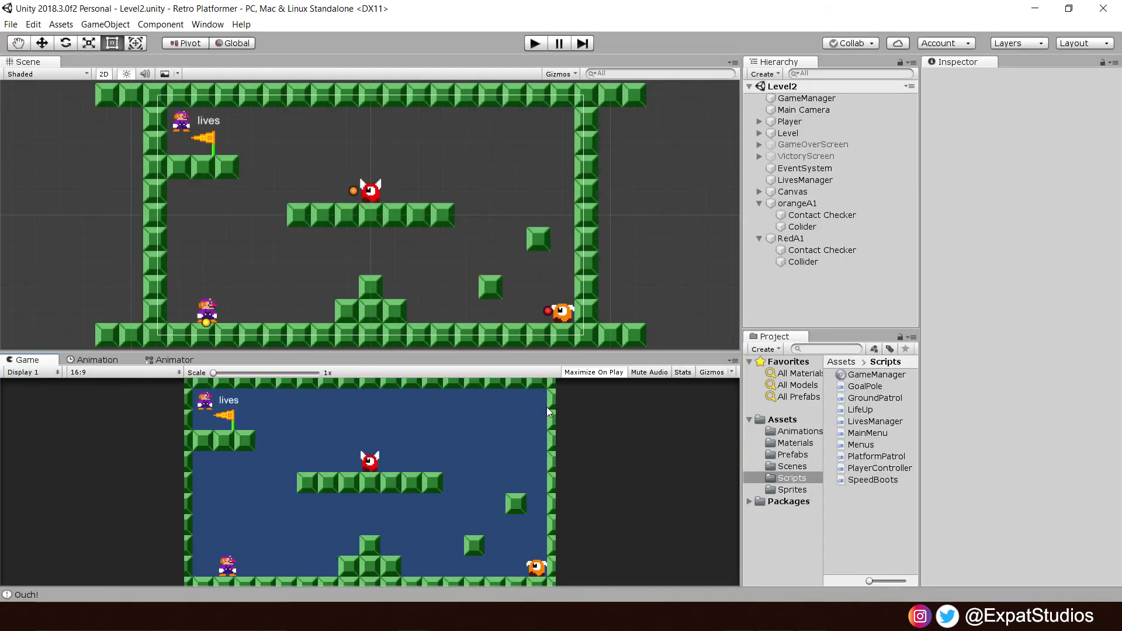
# Narrow RedA1's child Collider box to about 0.32 wide by pulling both side edges inward.
pyautogui.click(797, 262)
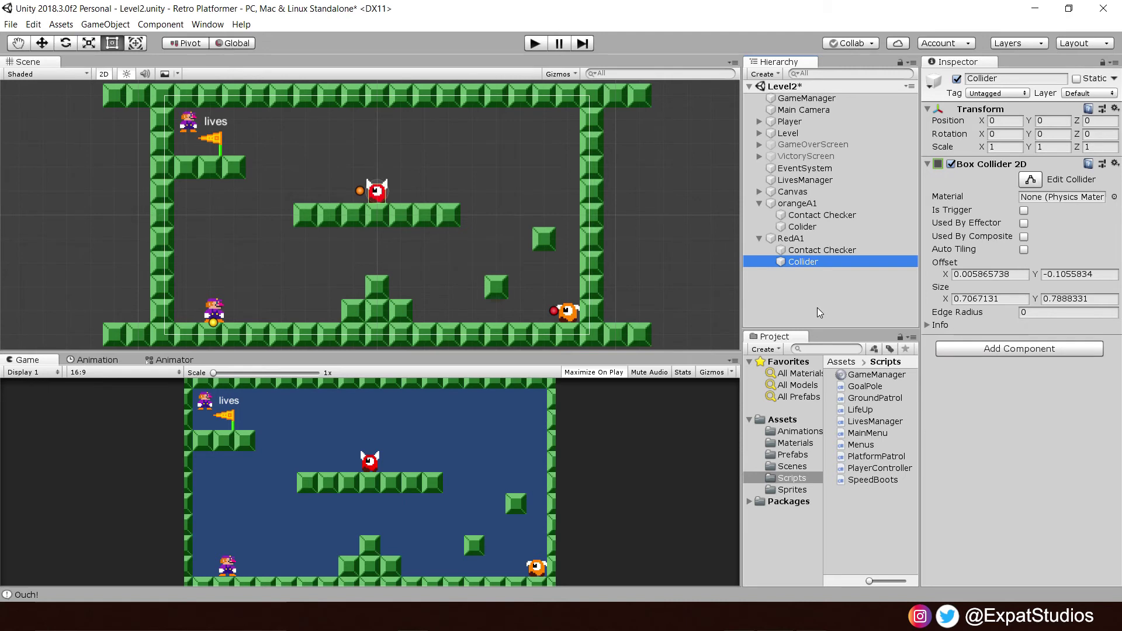
pyautogui.doubleClick(799, 238)
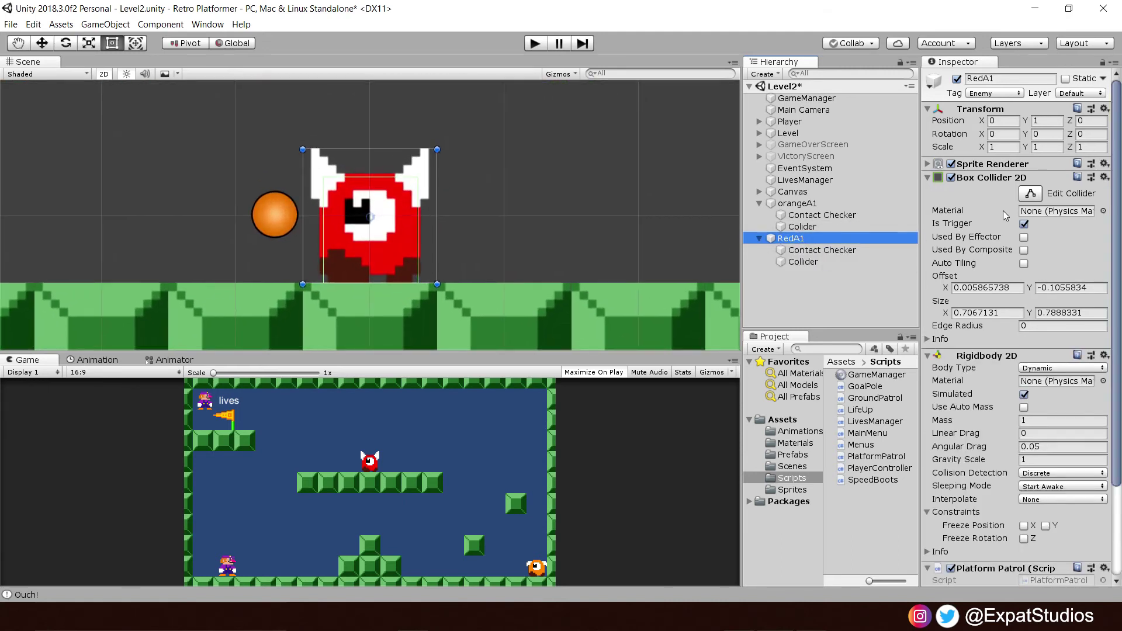
pyautogui.click(801, 261)
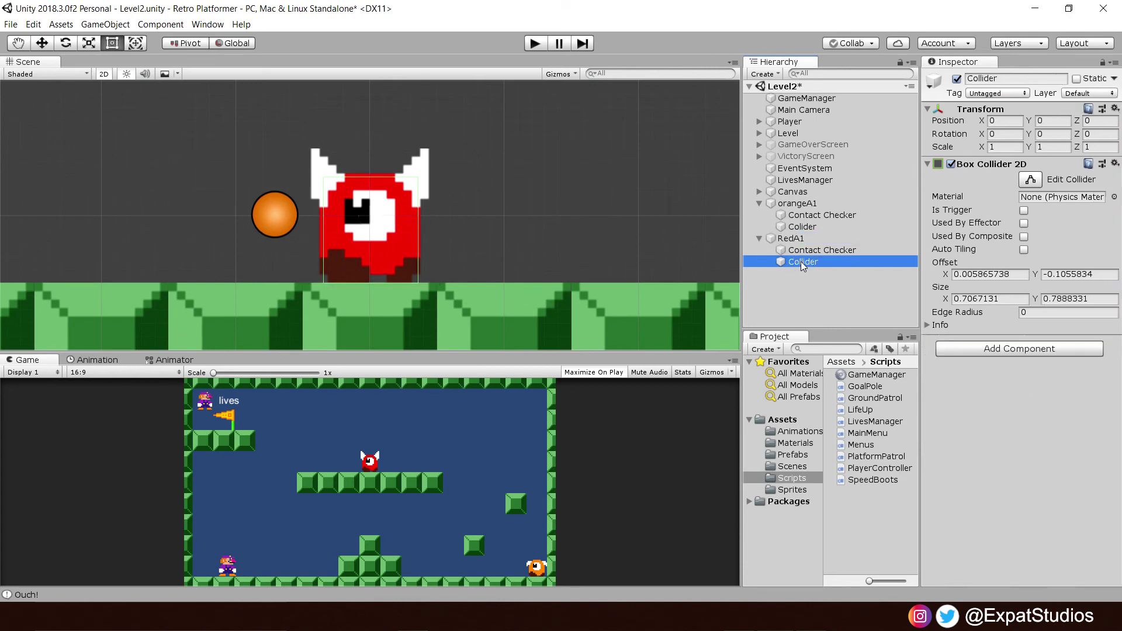
pyautogui.click(1031, 180)
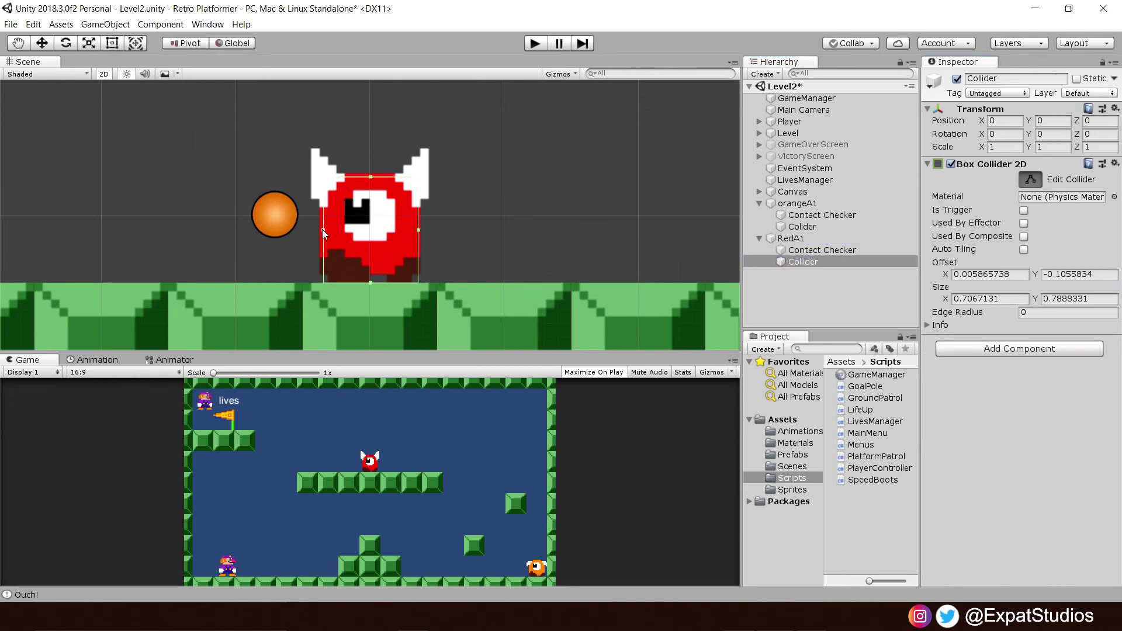
pyautogui.moveTo(323, 229); pyautogui.dragTo(347, 232)
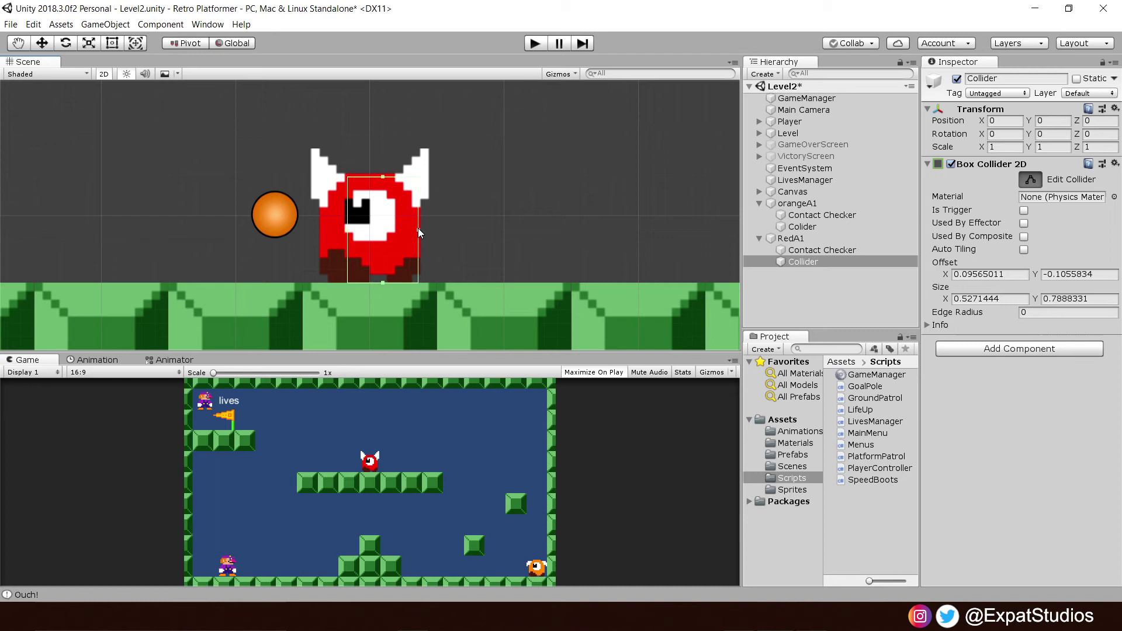
pyautogui.moveTo(419, 231); pyautogui.dragTo(391, 232)
pyautogui.click(1038, 176)
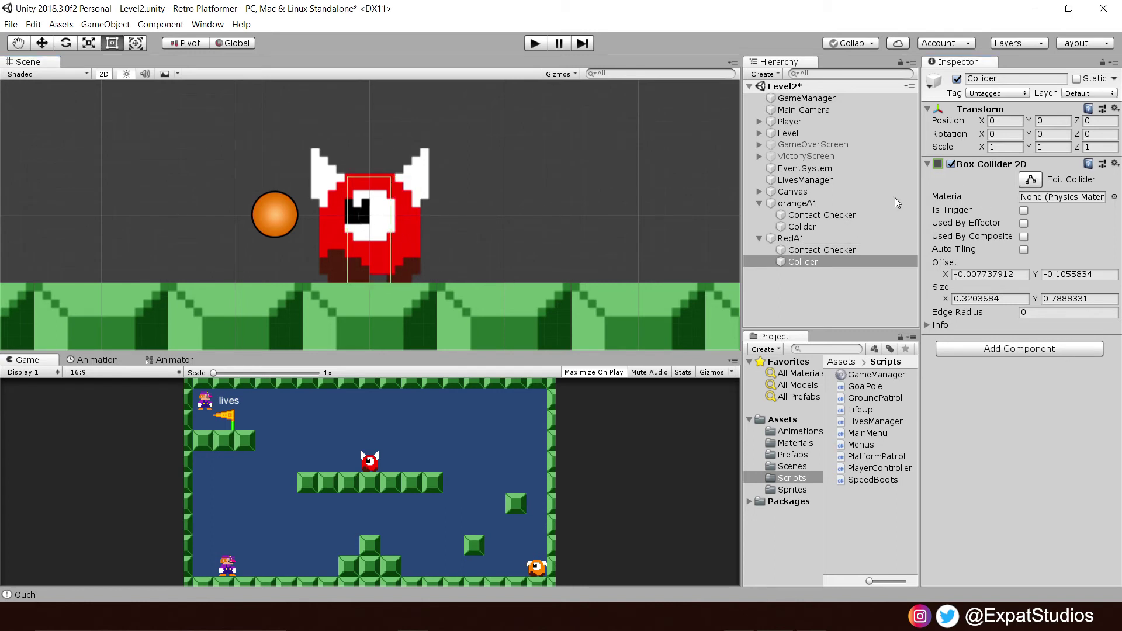
# Narrow orangeA1's Colider box to about 0.33 wide by pulling both side edges inward.
pyautogui.doubleClick(787, 203)
pyautogui.click(806, 228)
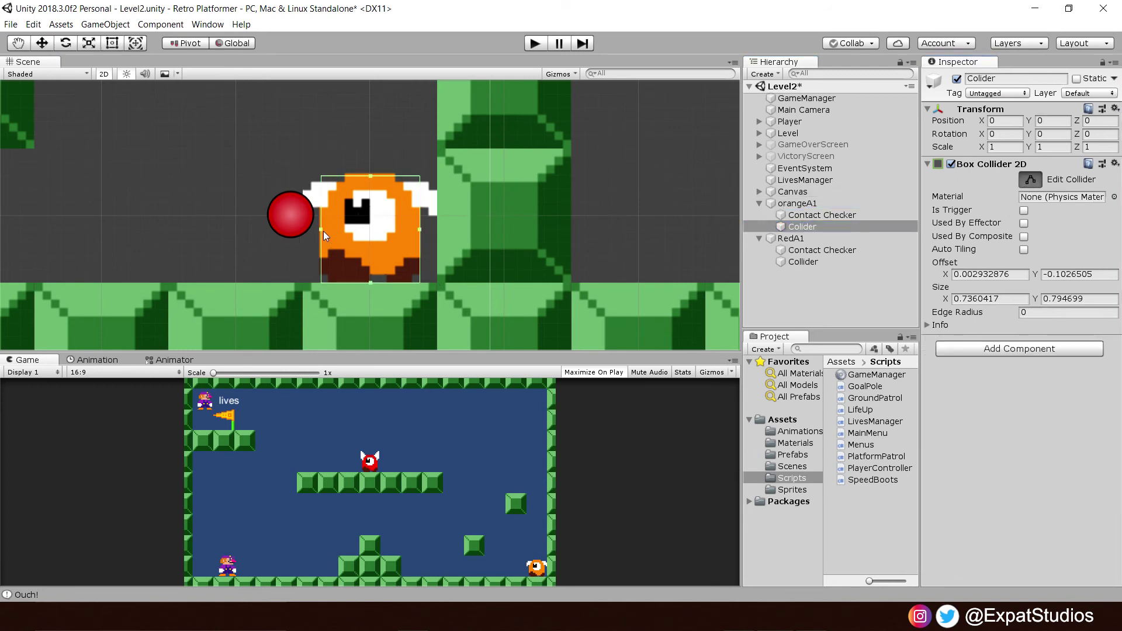
pyautogui.moveTo(322, 231); pyautogui.dragTo(349, 230)
pyautogui.moveTo(419, 228); pyautogui.dragTo(392, 229)
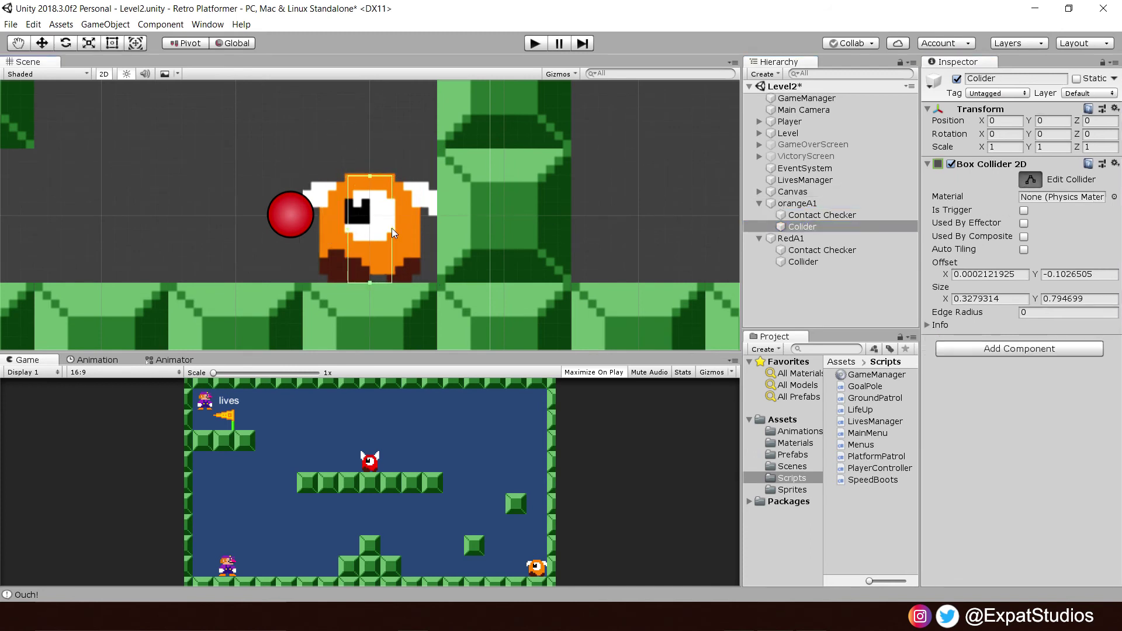
pyautogui.click(1029, 182)
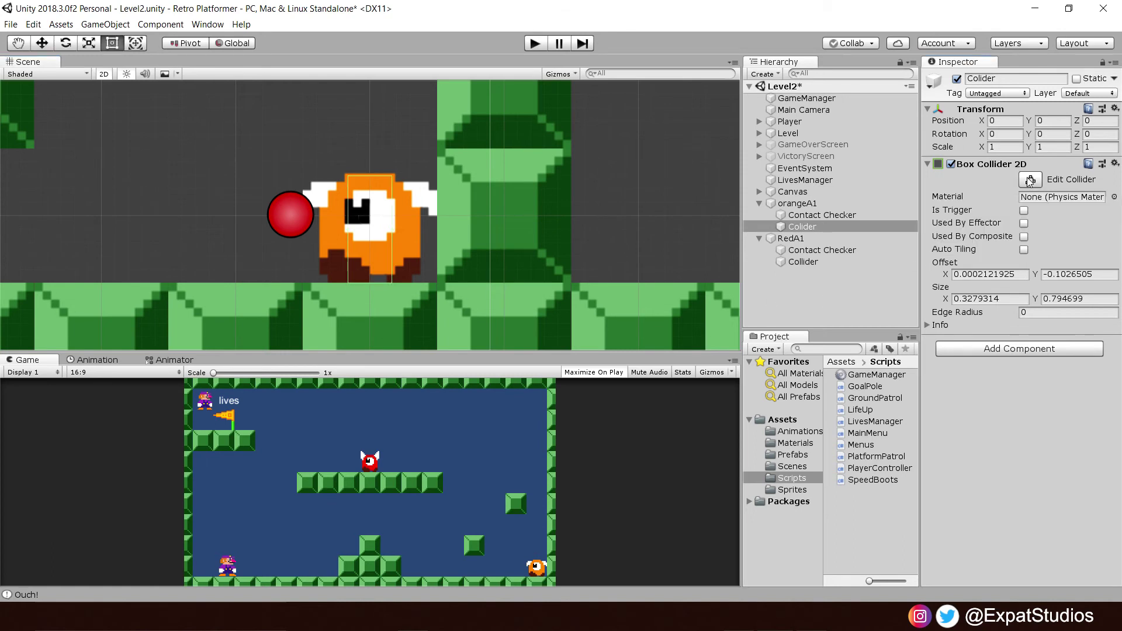
pyautogui.click(797, 202)
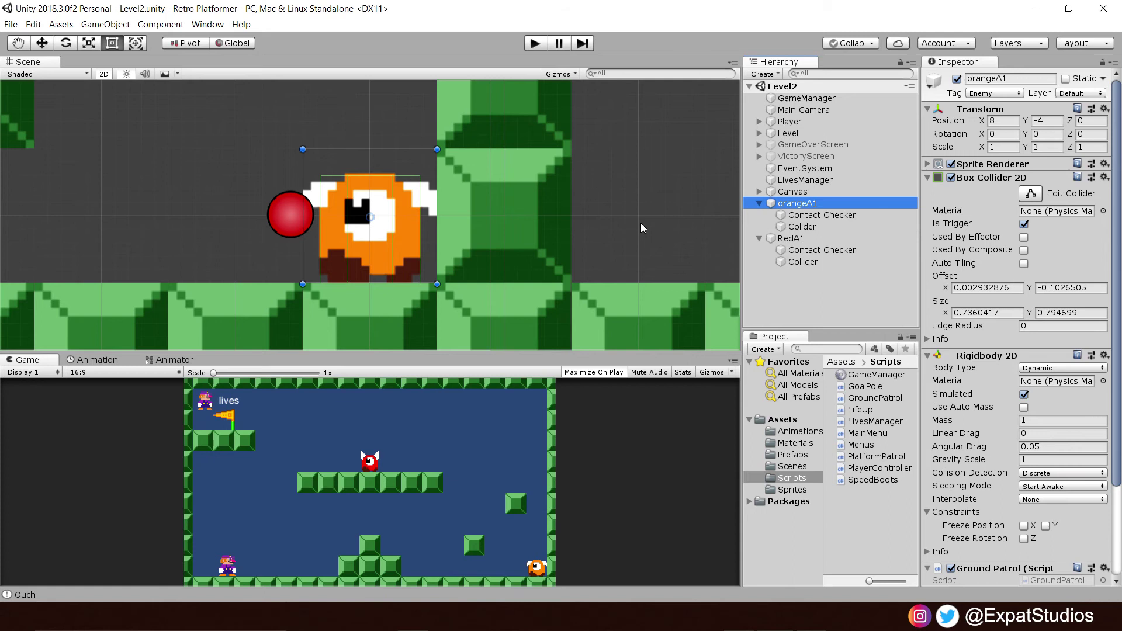
# Name User Layer 10 'Enemy' in Tags & Layers.
pyautogui.doubleClick(778, 239)
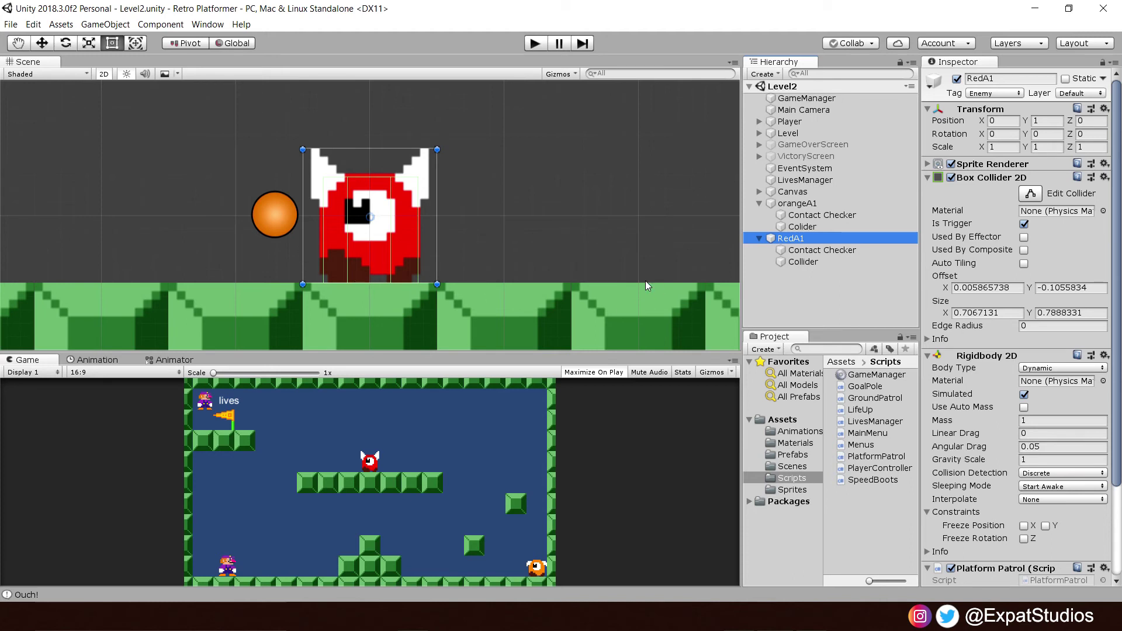
pyautogui.click(1085, 94)
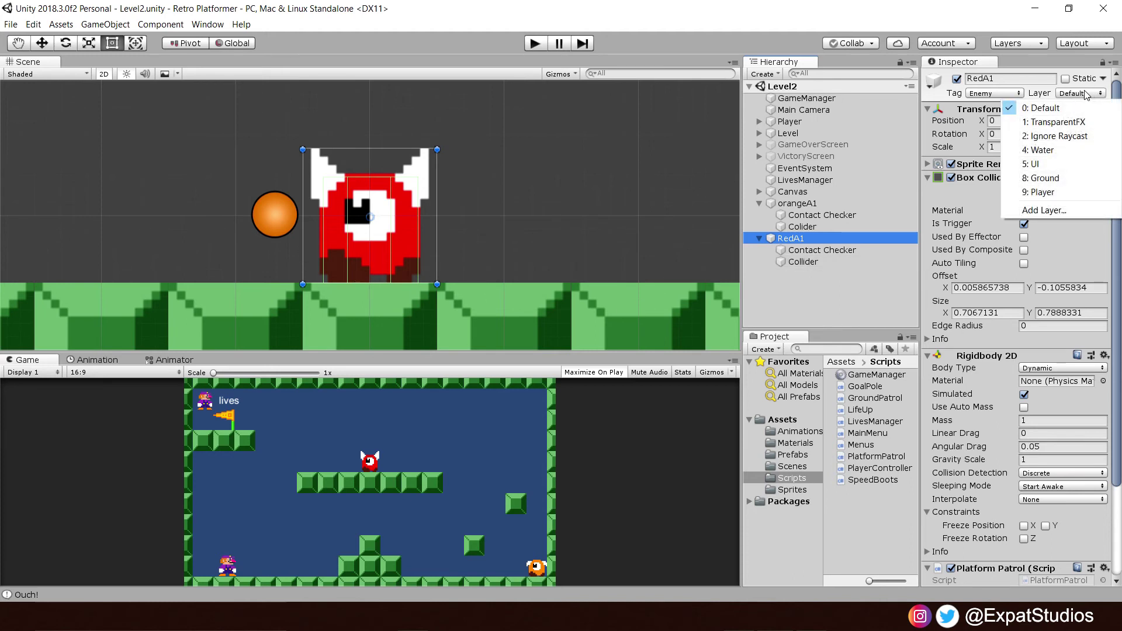
pyautogui.click(1044, 210)
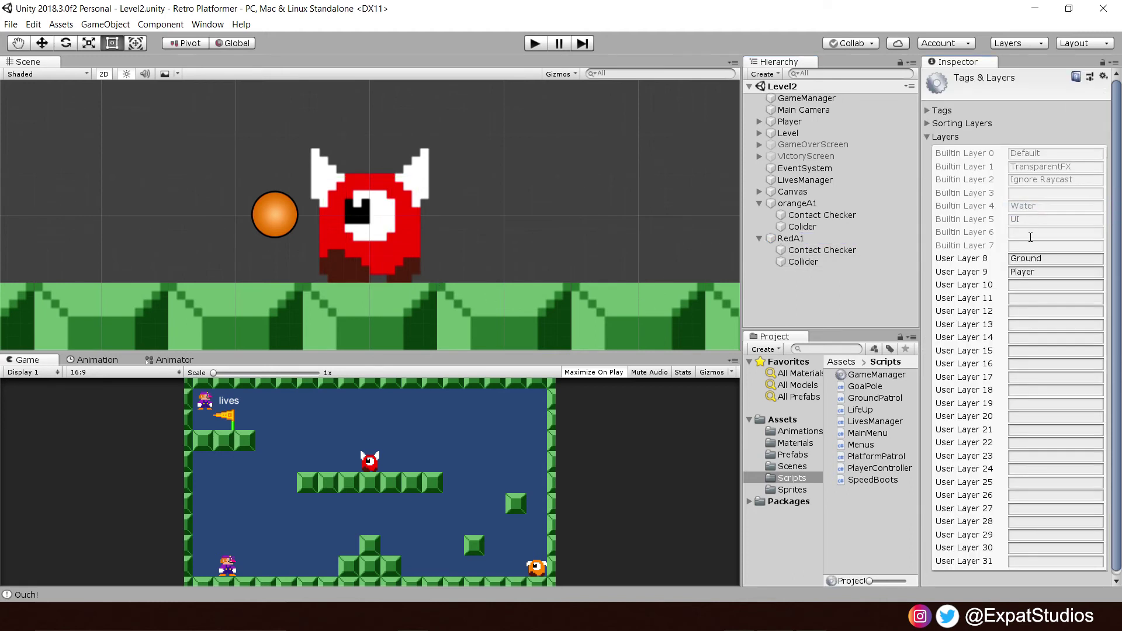
pyautogui.click(1023, 286)
pyautogui.write('Enemy')
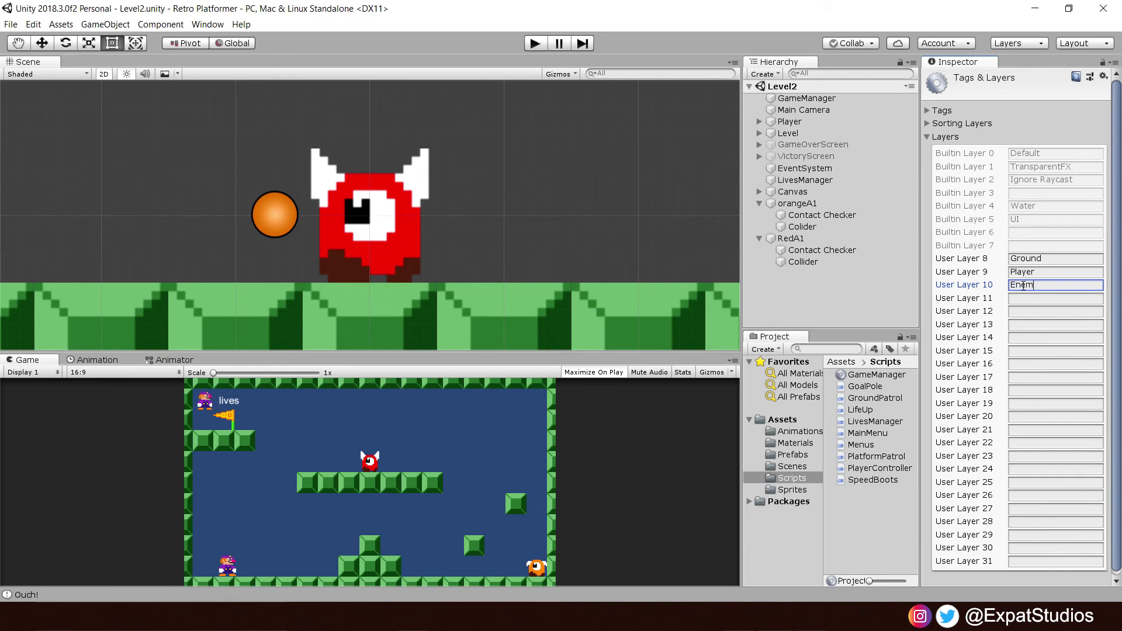
pyautogui.click(826, 293)
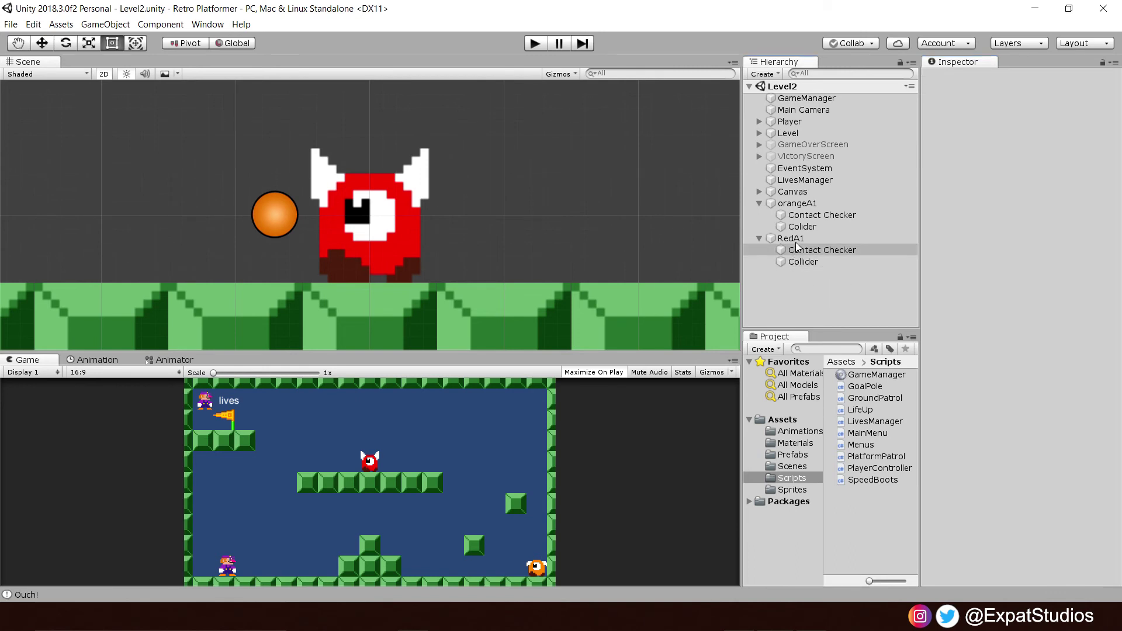
# Put RedA1 and orangeA1, including their children, on the Enemy layer.
pyautogui.click(814, 238)
pyautogui.keyDown('ctrl'); pyautogui.click(809, 203); pyautogui.keyUp('ctrl')
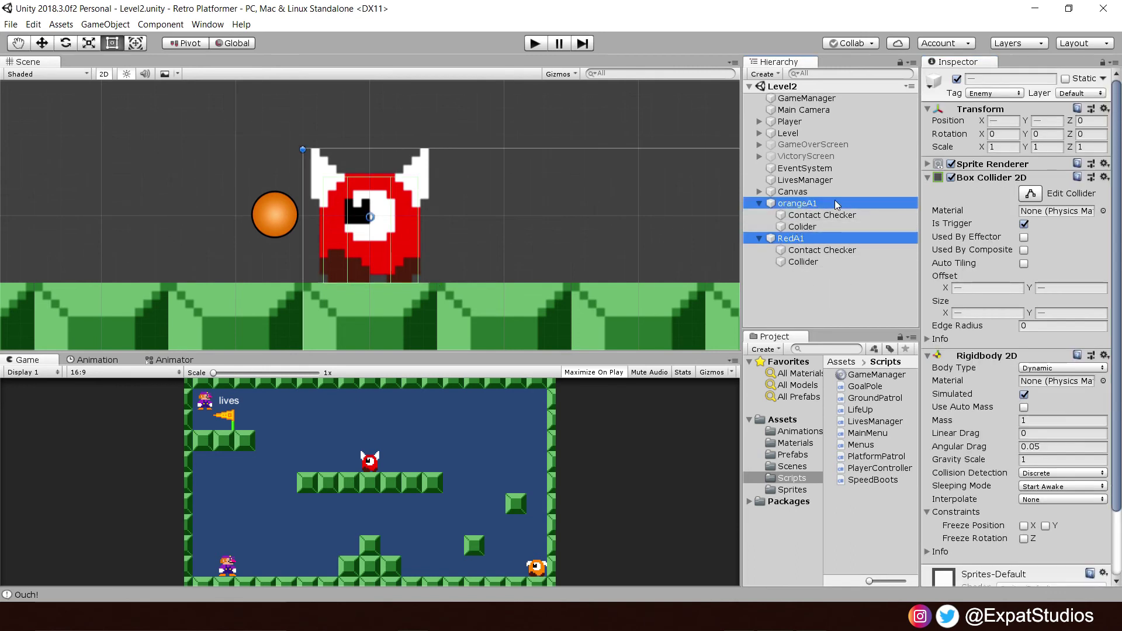
pyautogui.click(1081, 93)
pyautogui.click(1042, 206)
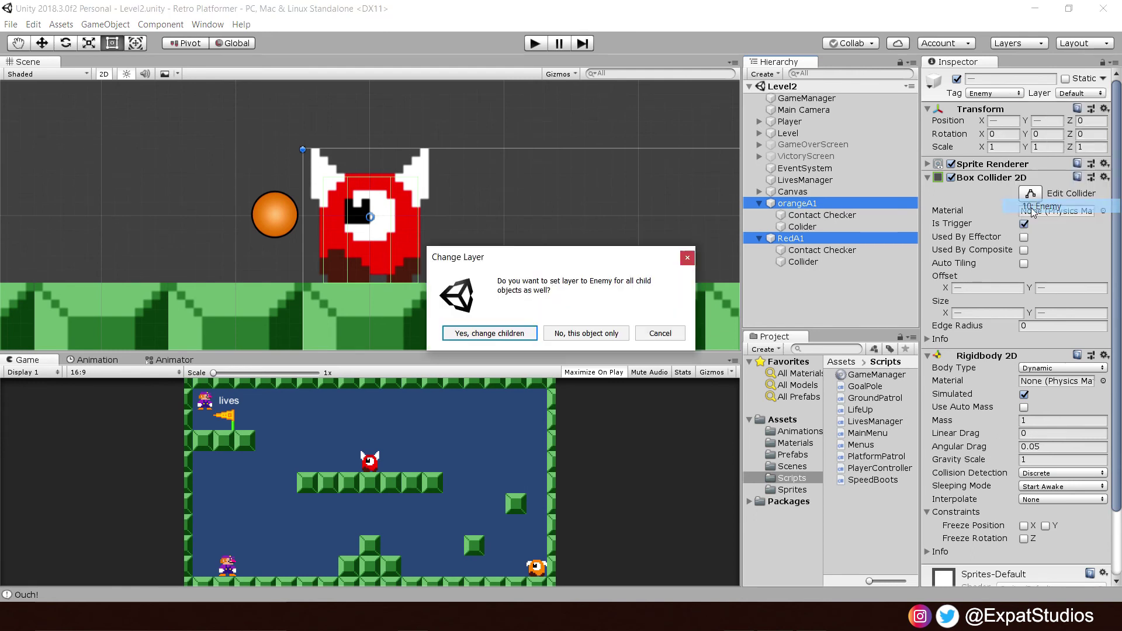
pyautogui.click(479, 335)
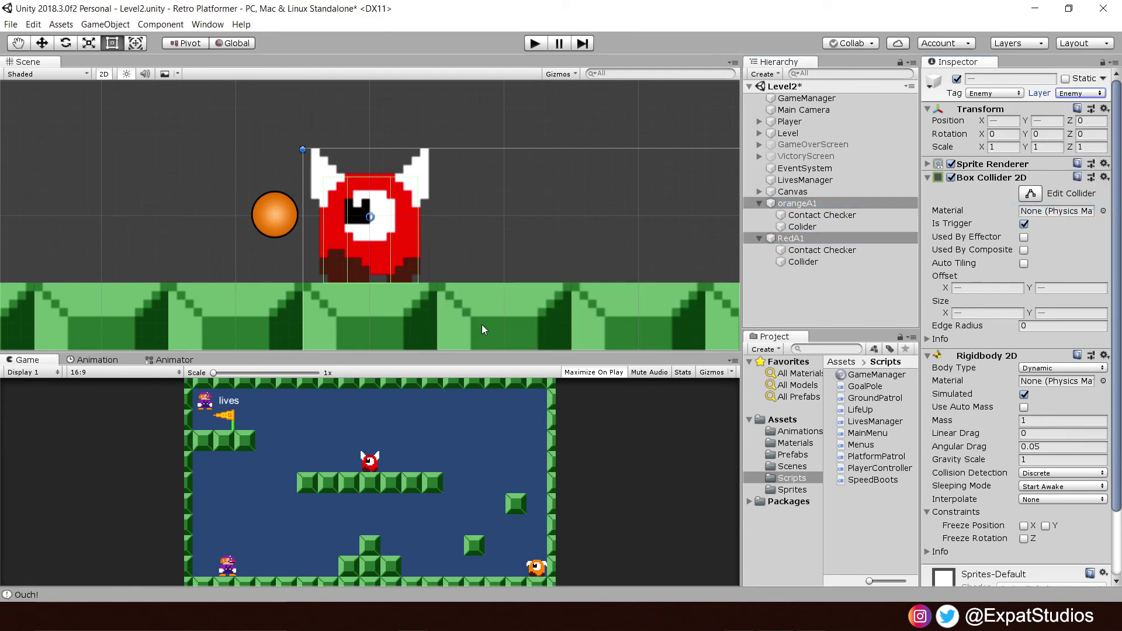
# Uncheck Enemy/Enemy in the Physics 2D Layer Collision Matrix and close Project Settings.
pyautogui.click(33, 26)
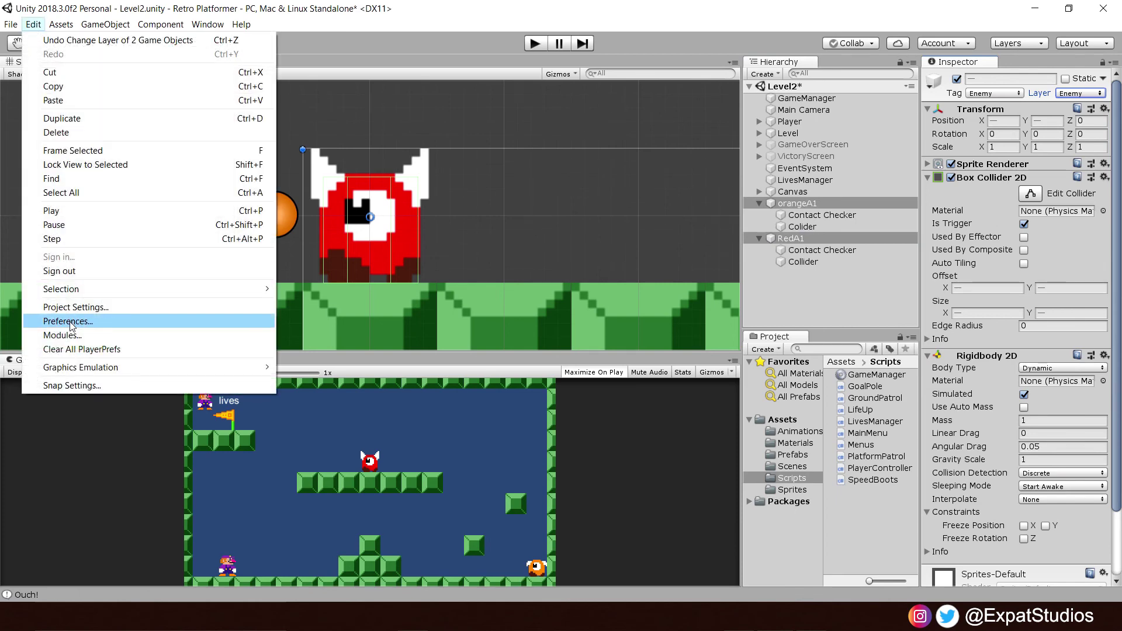
pyautogui.click(95, 306)
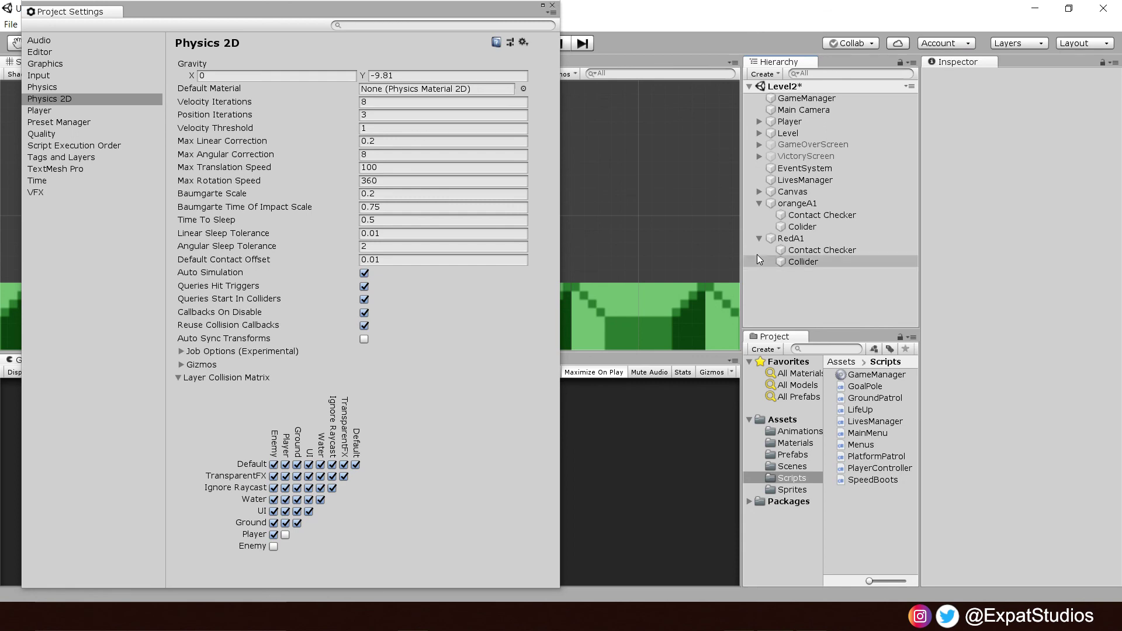
pyautogui.click(553, 6)
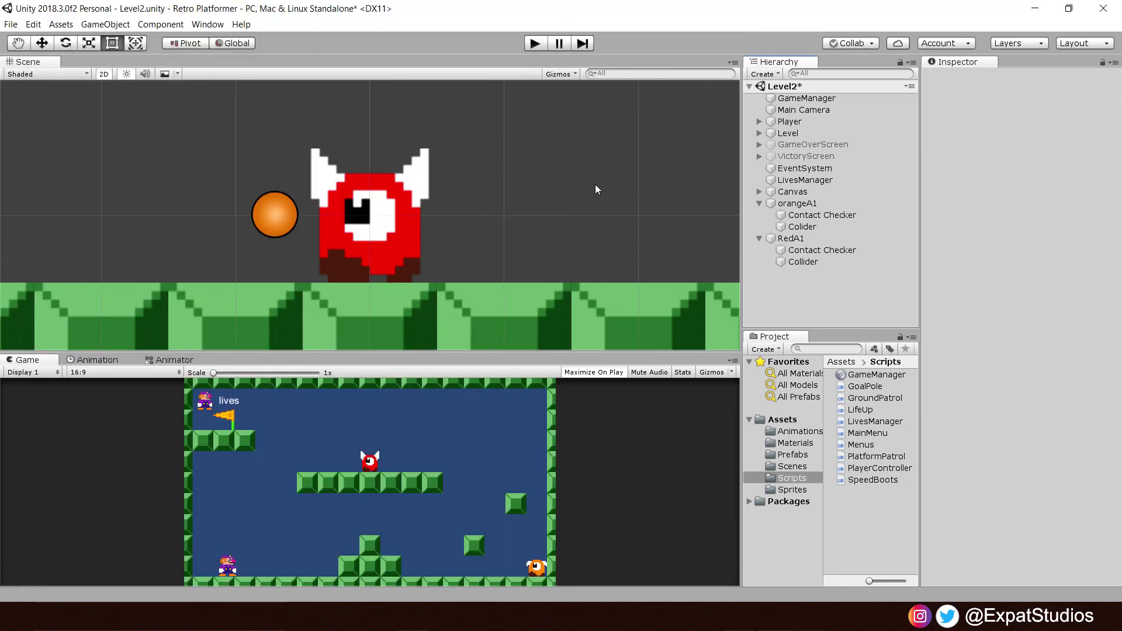
# Duplicate RedA1 as RedA1 (1), place it two units to the right, then playtest and stop.
pyautogui.click(790, 237)
pyautogui.hotkey('ctrl', 'd')
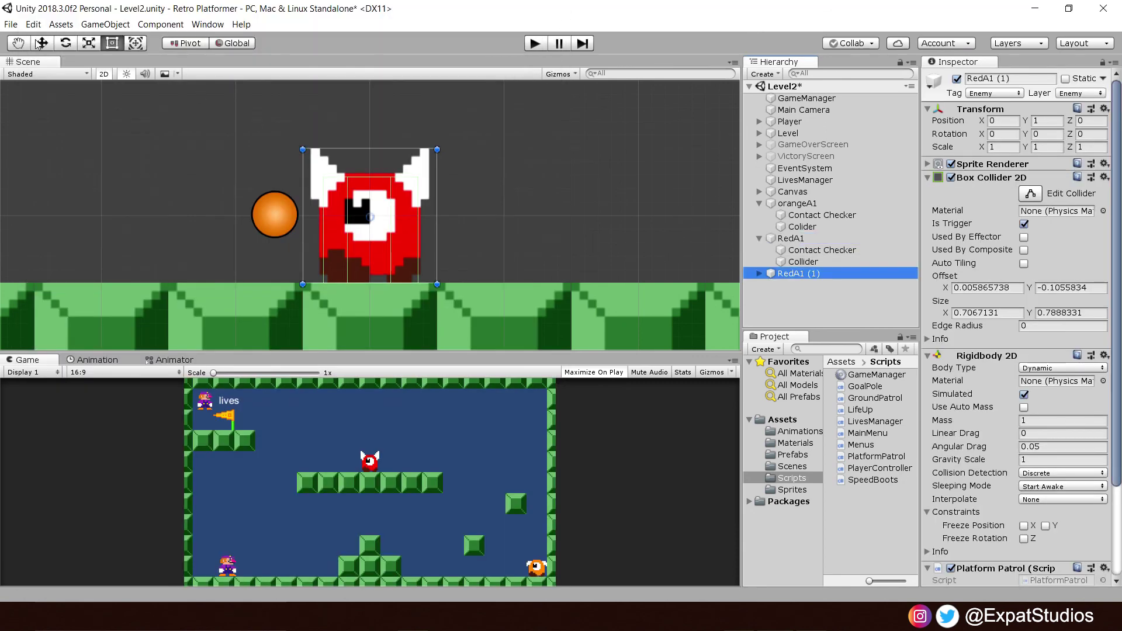
pyautogui.click(41, 43)
pyautogui.keyDown('ctrl'); pyautogui.moveTo(412, 216); pyautogui.dragTo(652, 221); pyautogui.keyUp('ctrl')
pyautogui.hotkey('ctrl', 'p')
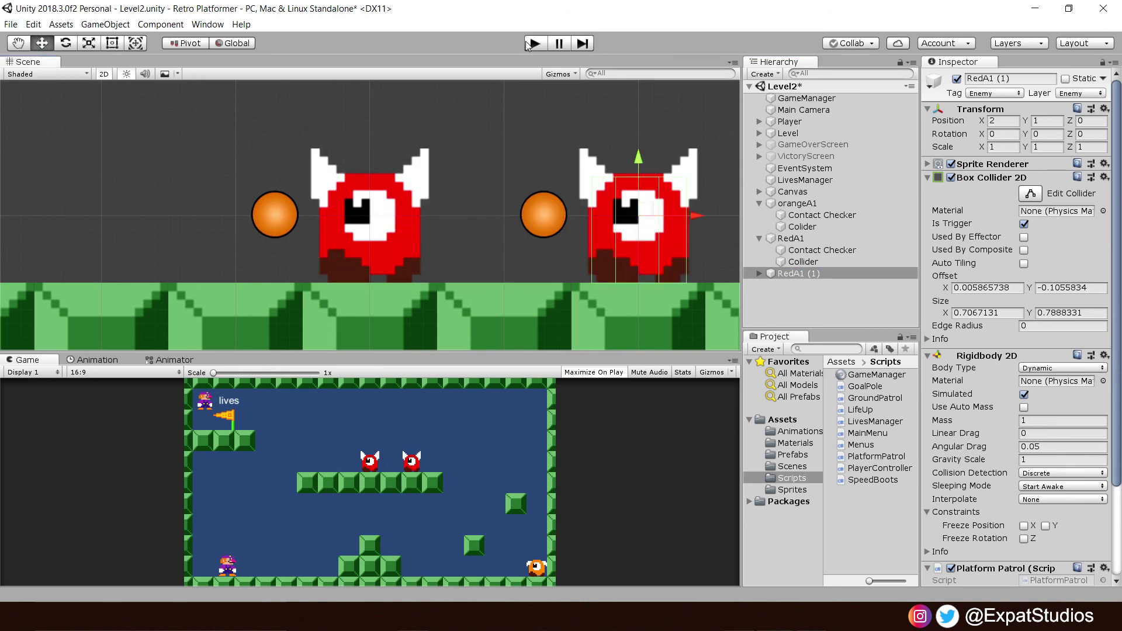
pyautogui.press('t')
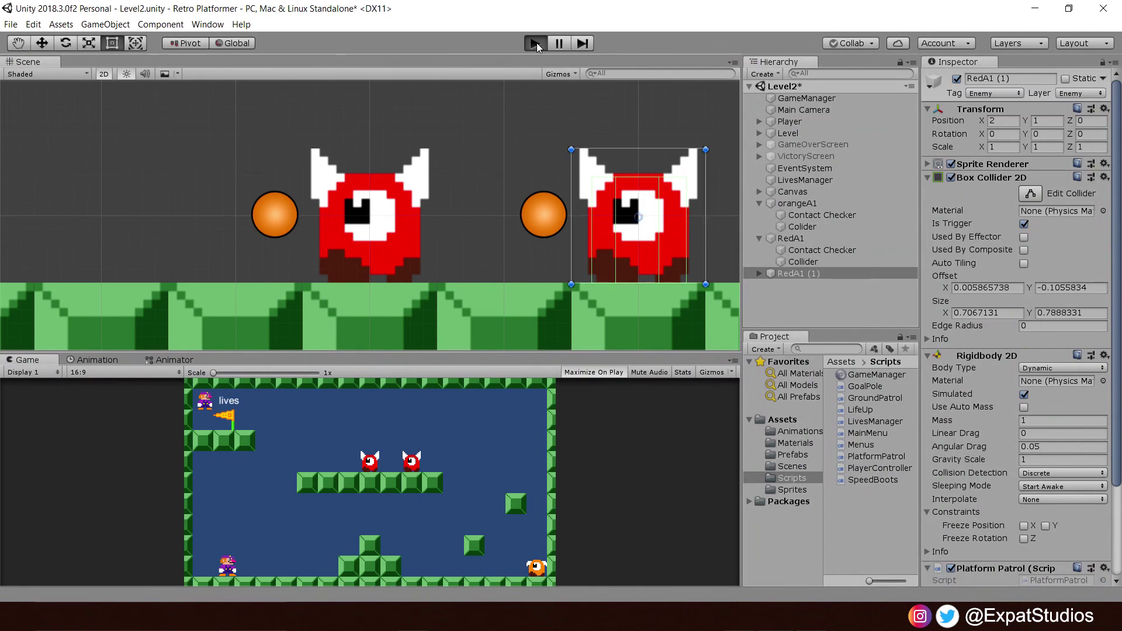
pyautogui.click(535, 43)
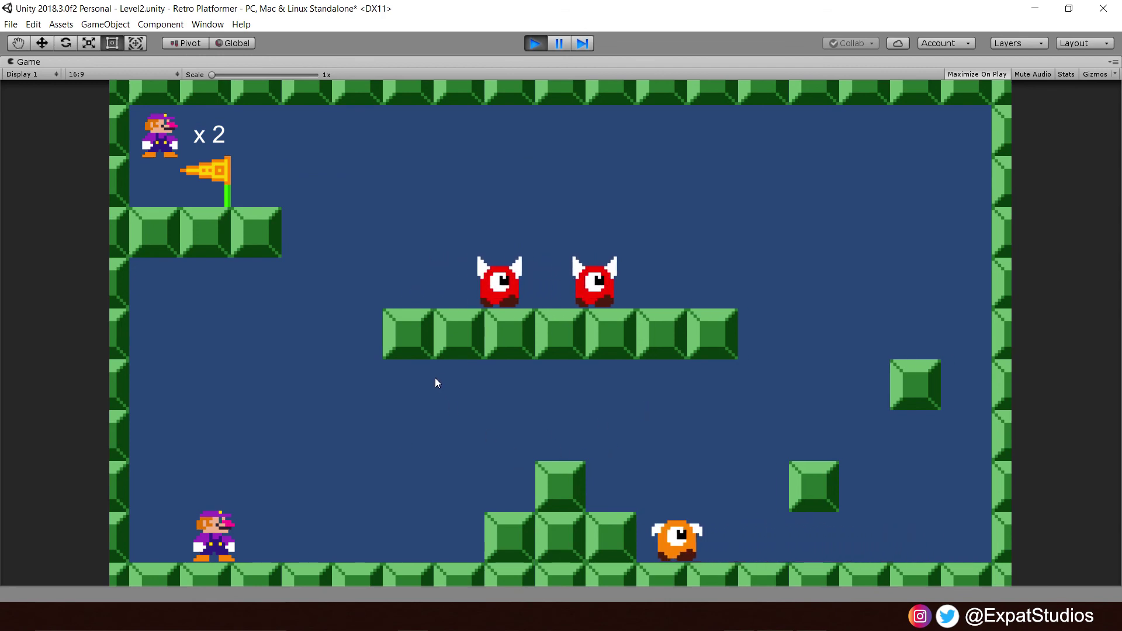
pyautogui.click(532, 44)
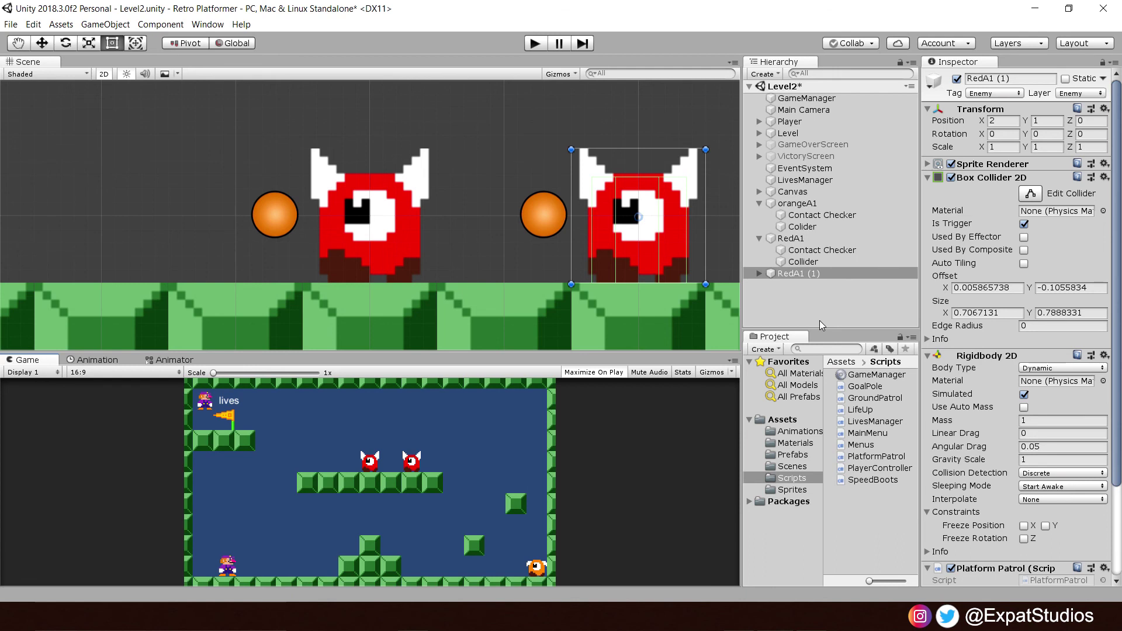
pyautogui.click(844, 293)
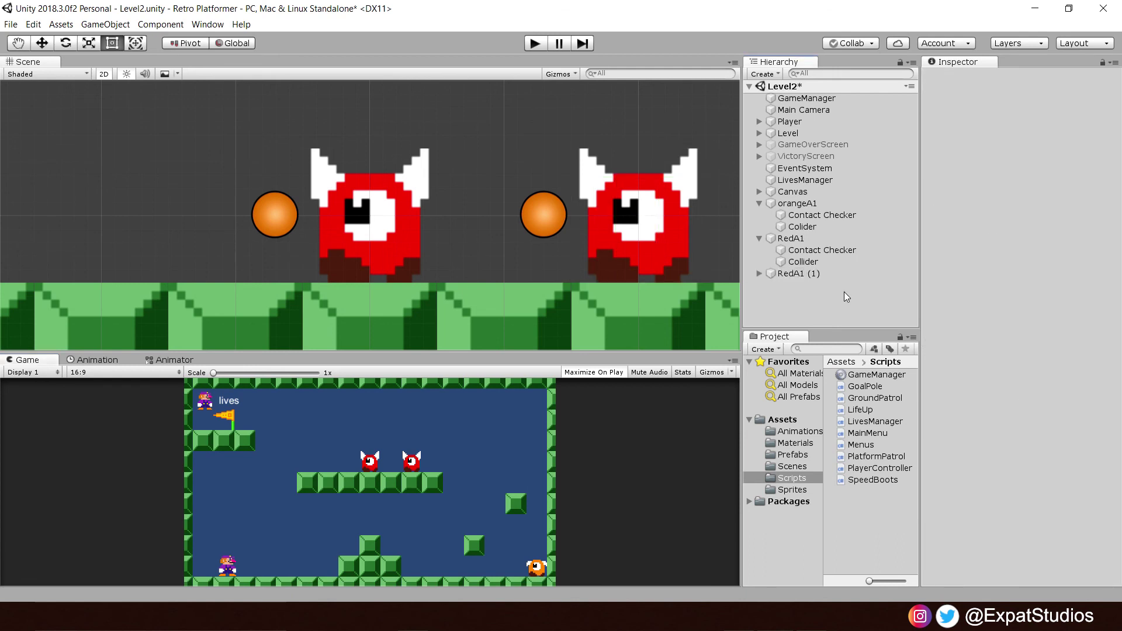